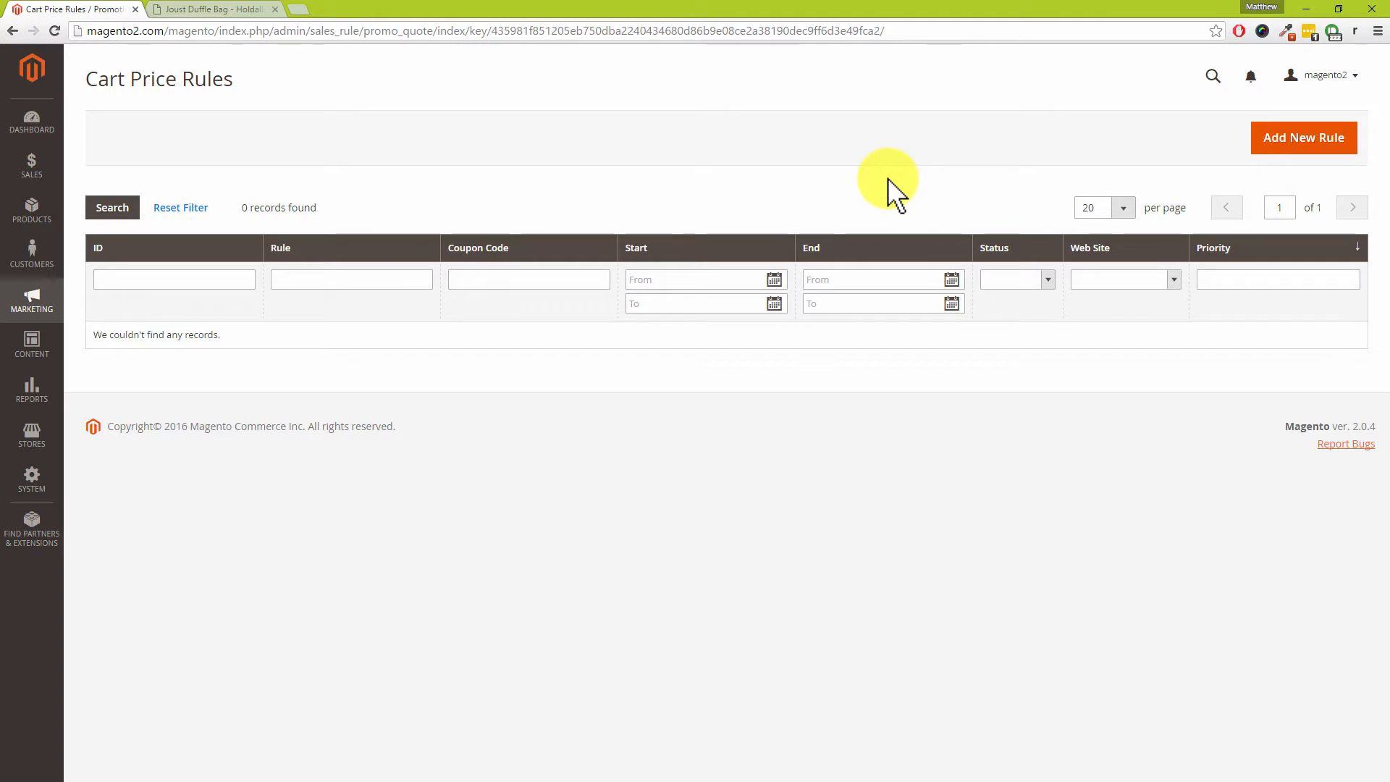
Start a new cart price rule and name it "Free Shipping".
left_click(1307, 144)
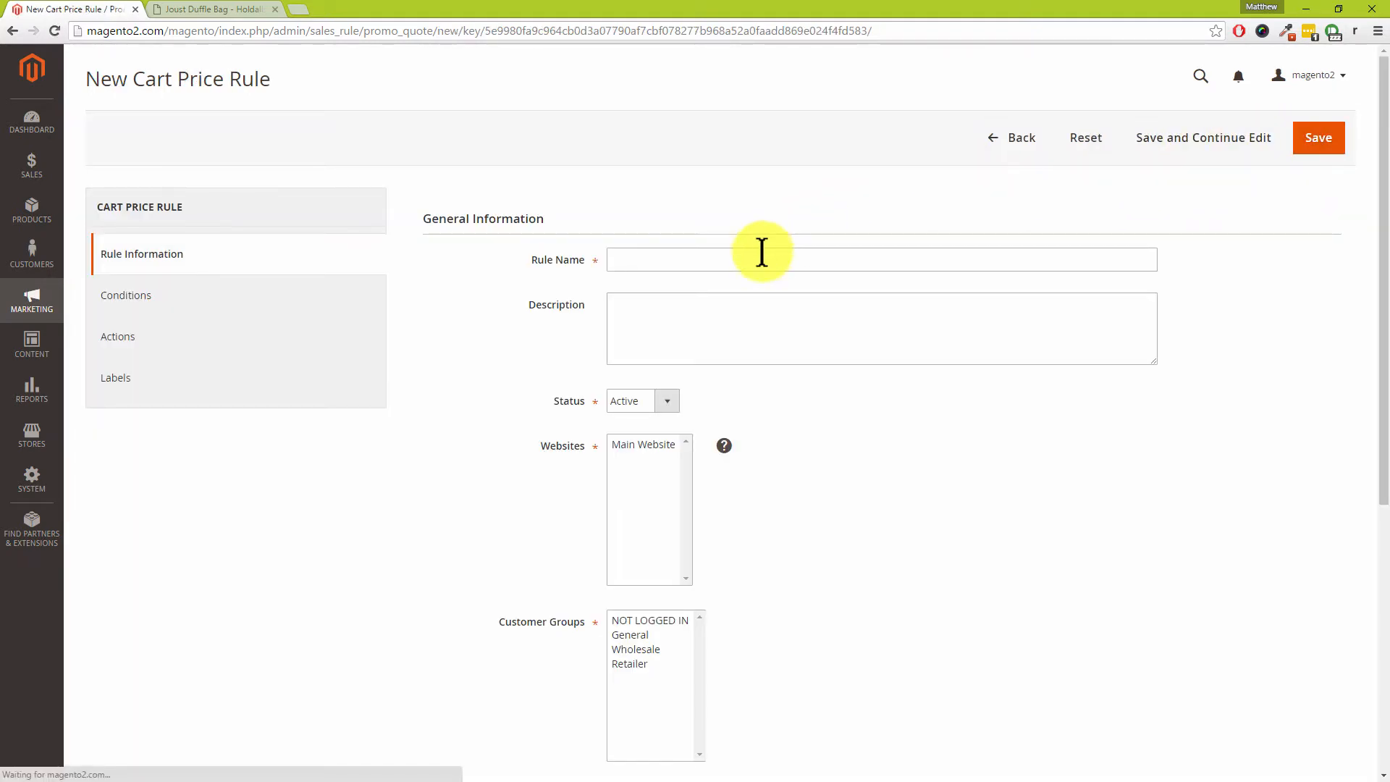
left_click(688, 261)
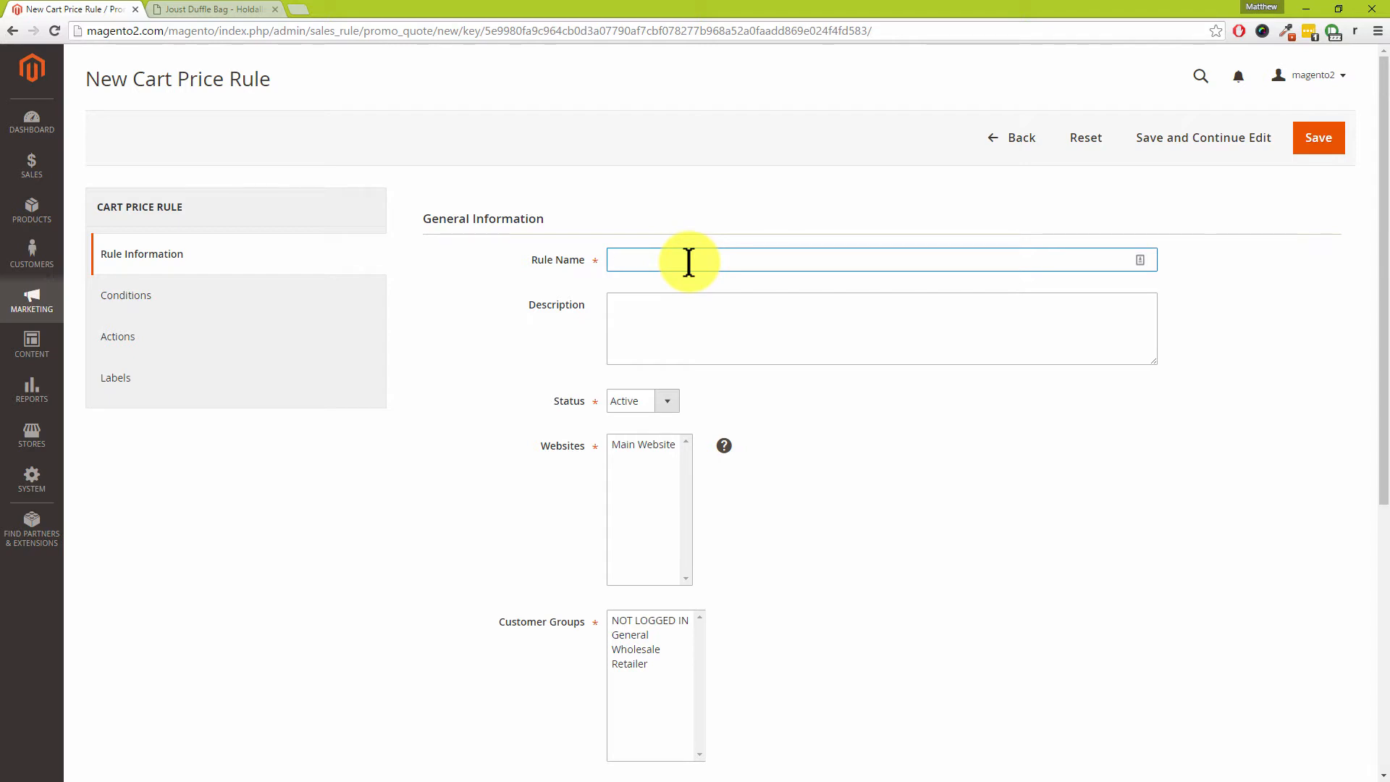
type("Free Shipping")
left_click_drag(720, 259, 592, 259)
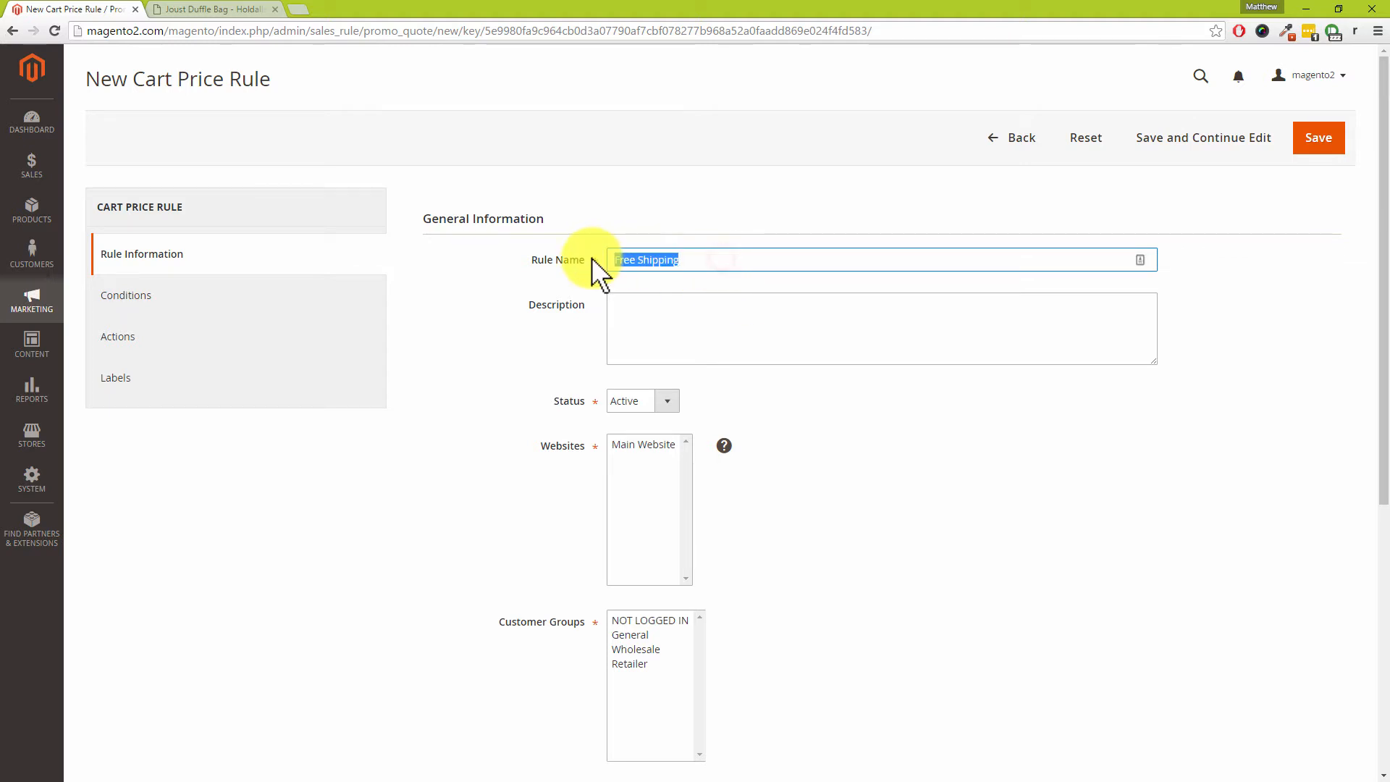
left_click(767, 279)
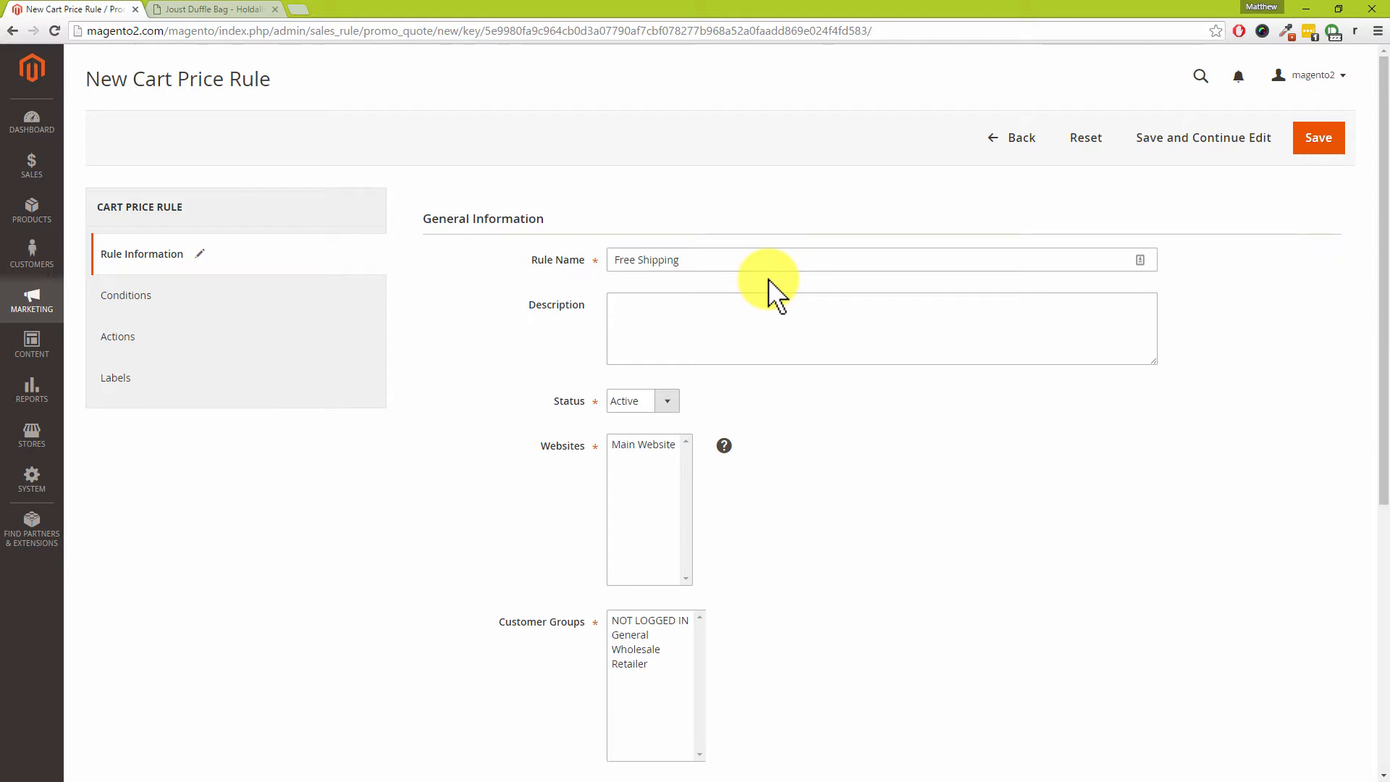
left_click_drag(708, 259, 613, 259)
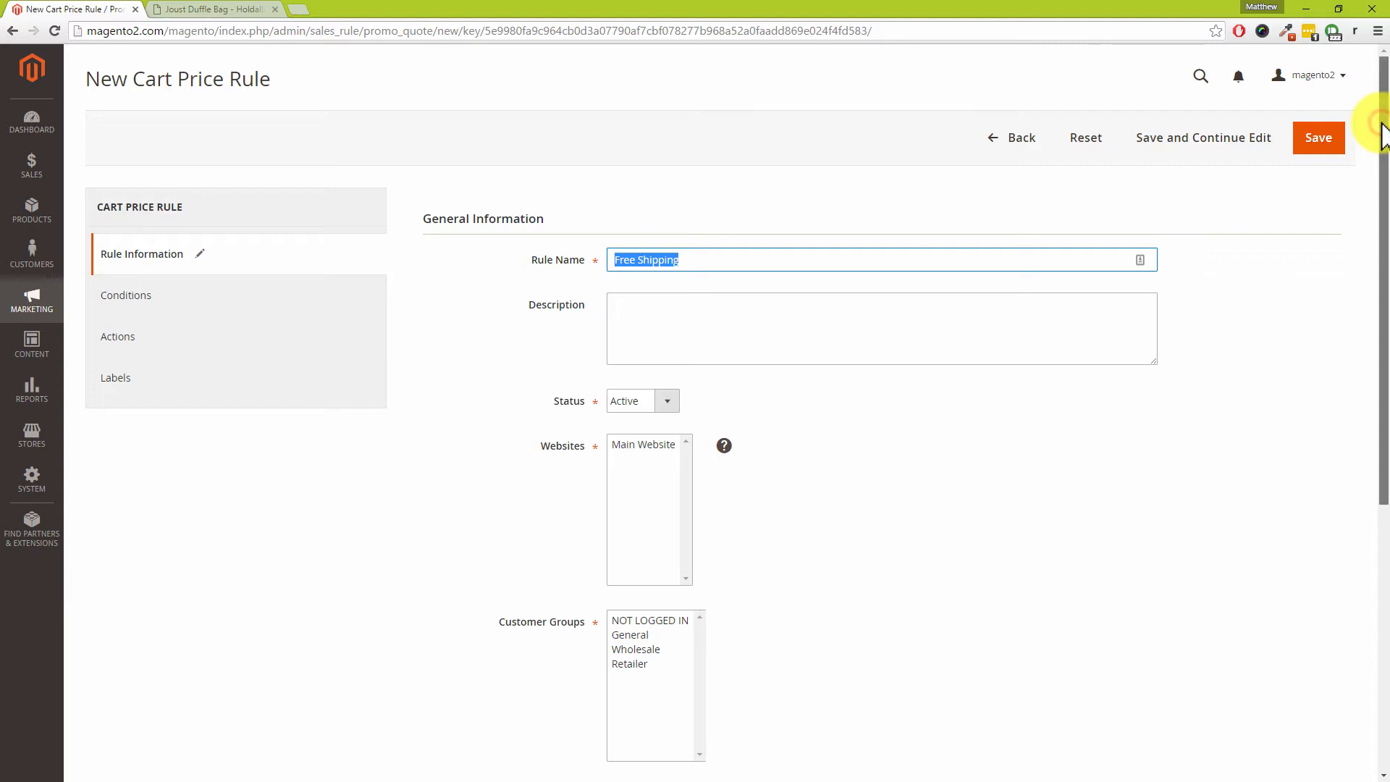
Assign the rule to Main Website and to the customer groups NOT LOGGED IN, General, Wholesale and Retailer.
left_click_drag(1384, 134, 1386, 212)
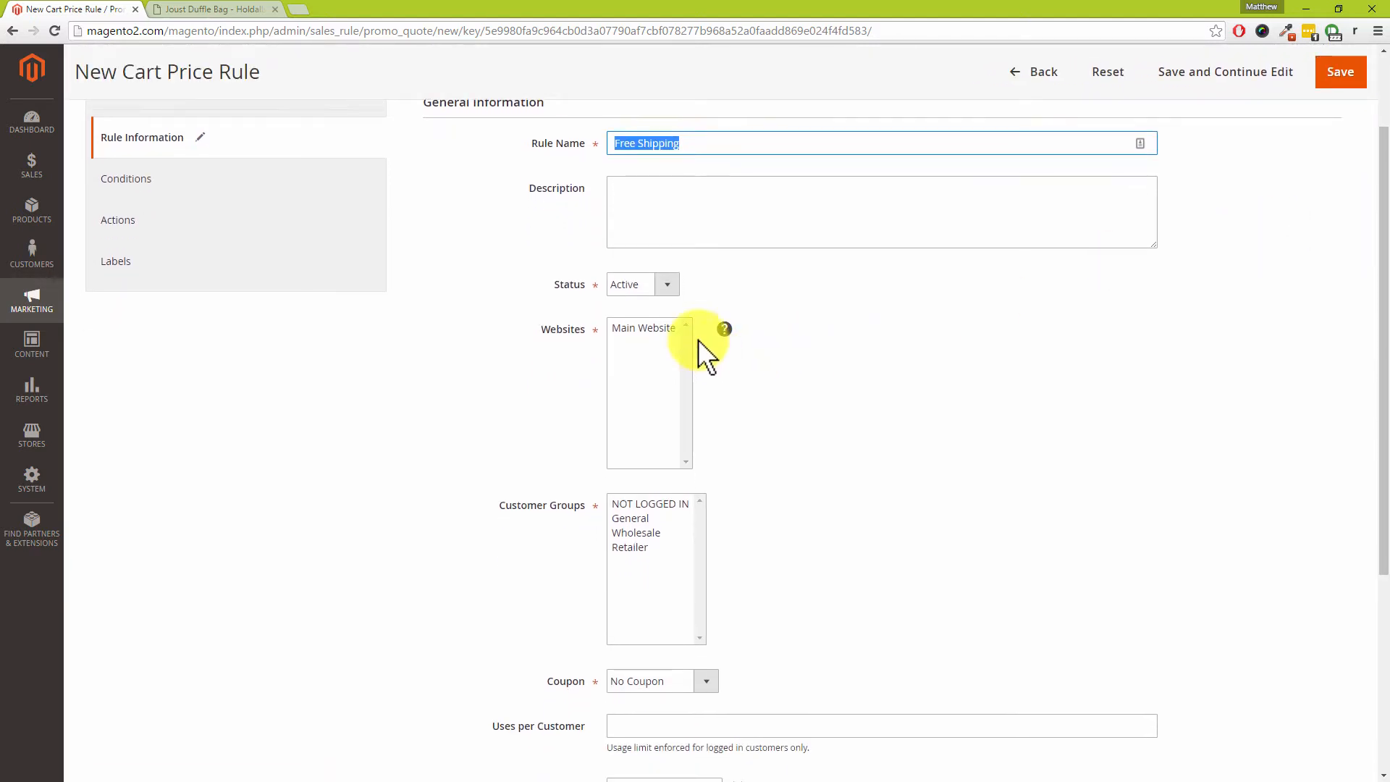
left_click(656, 329)
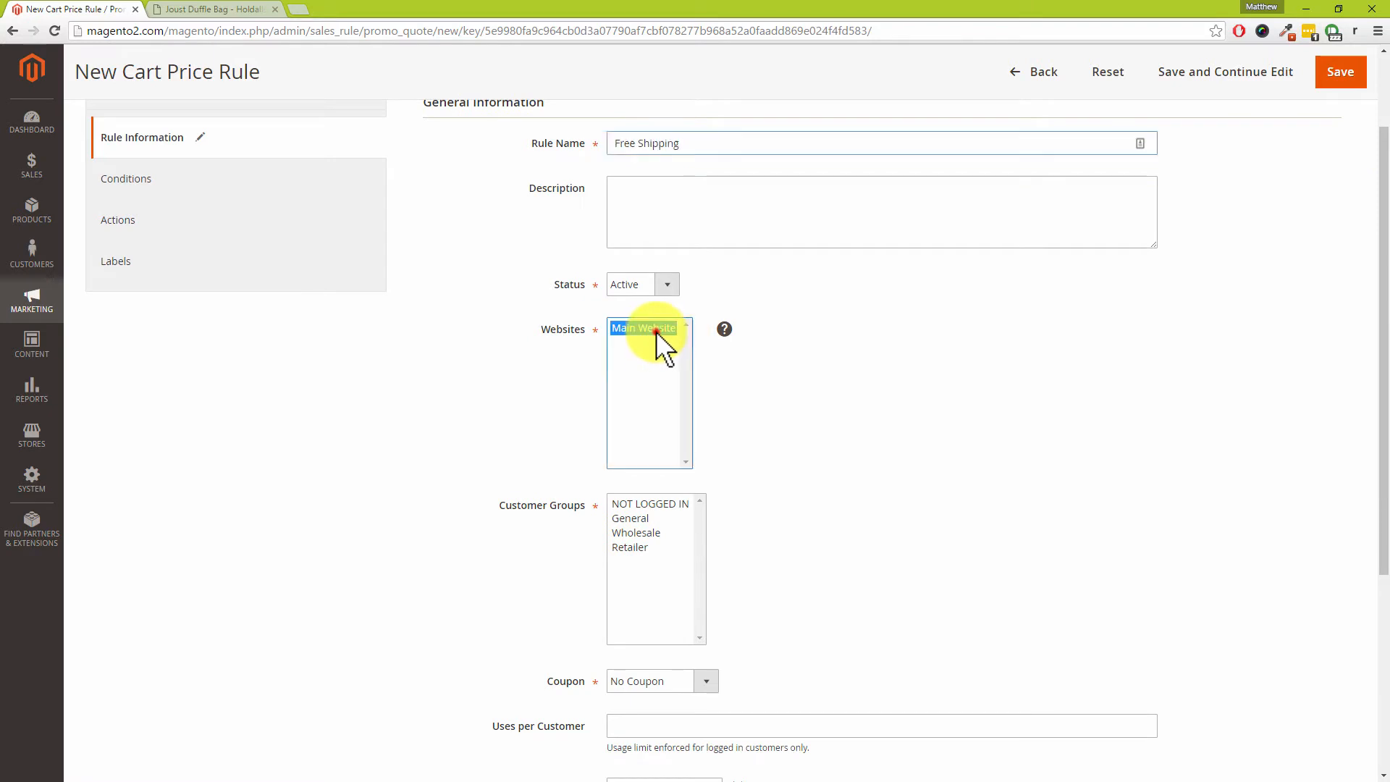
left_click(624, 507)
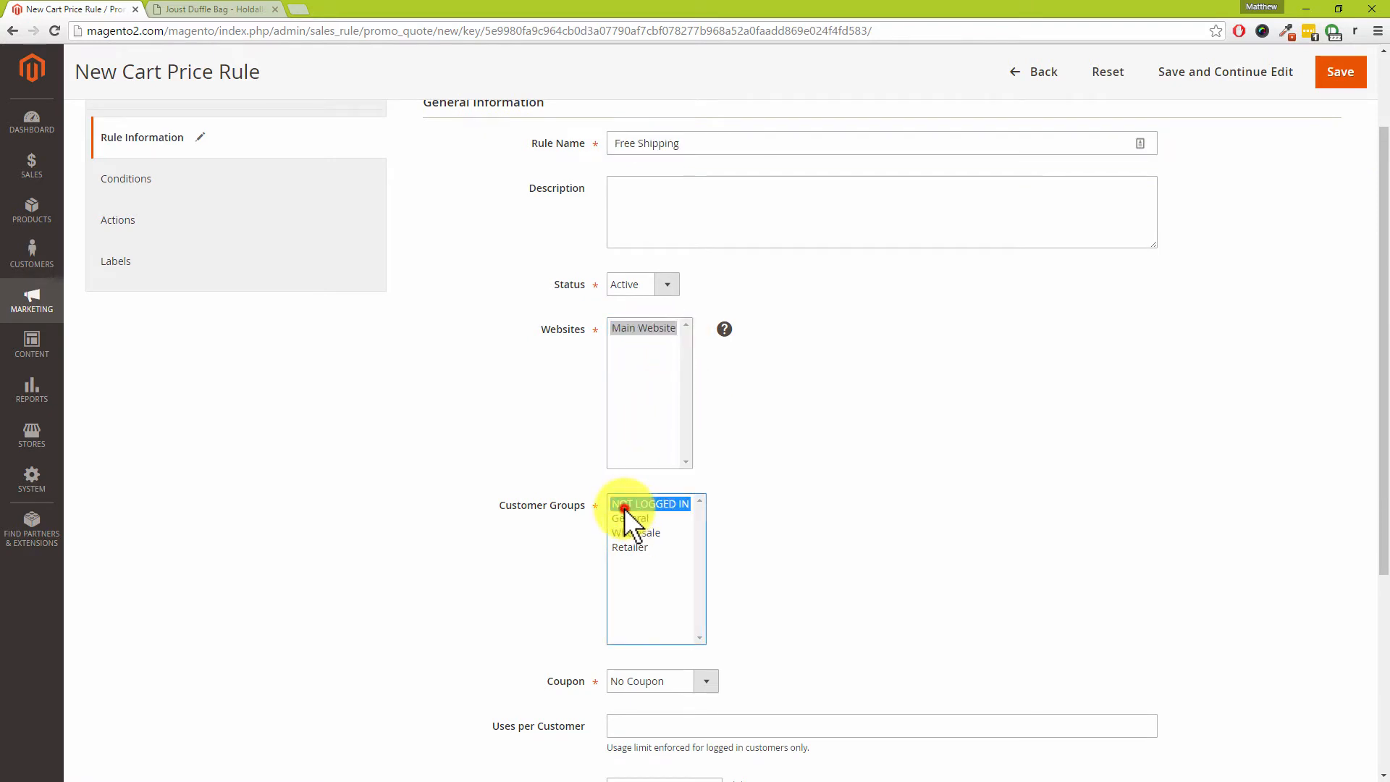
left_click(627, 549, "shift")
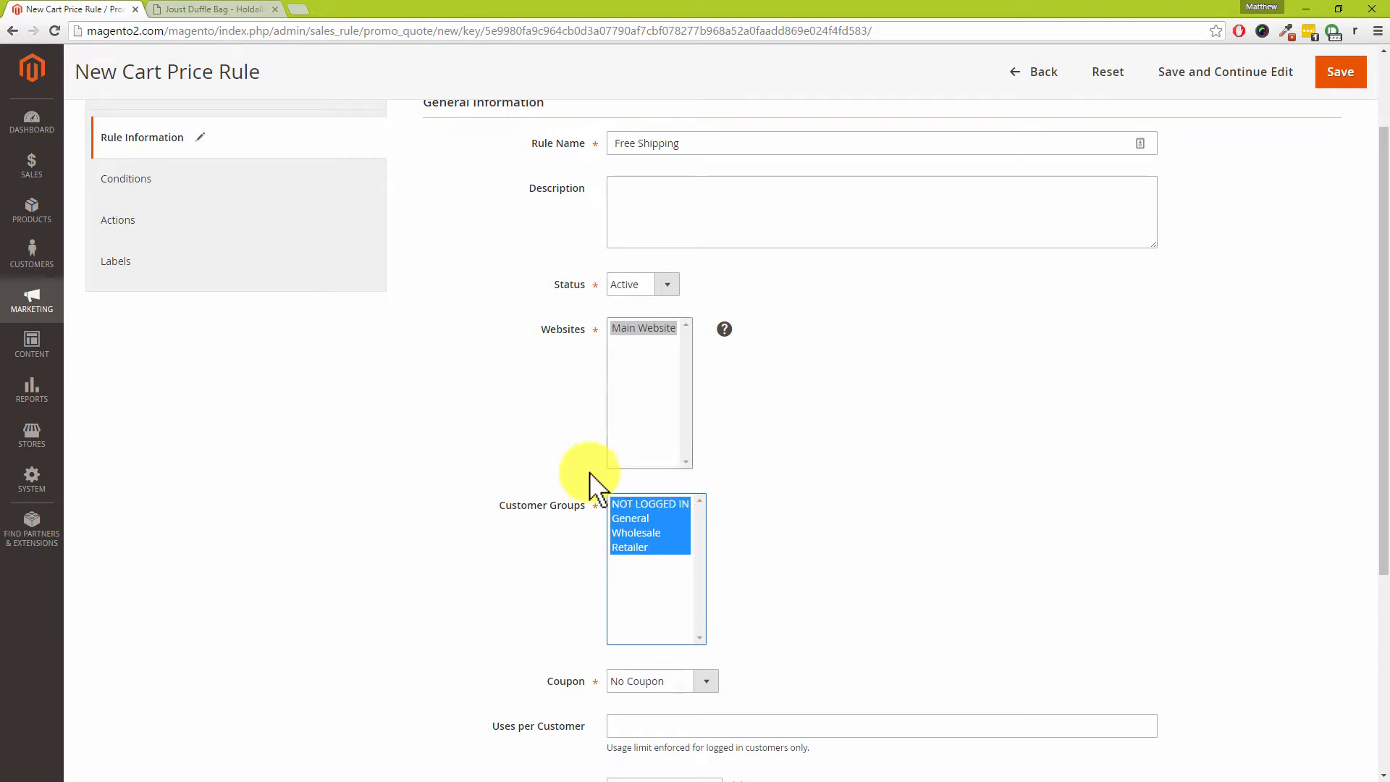
left_click(741, 480)
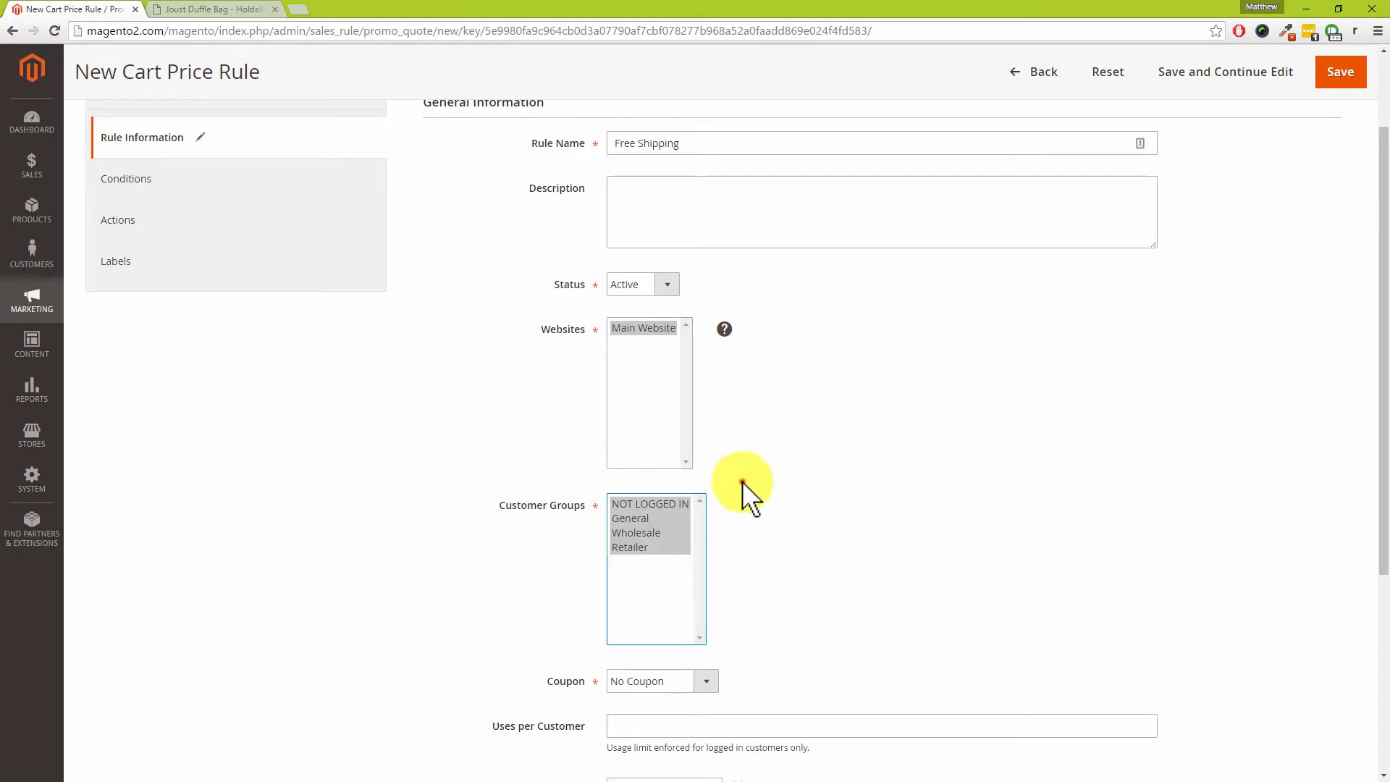
Reselect all four customer groups for the rule, once as a range and once one by one.
left_click(670, 510)
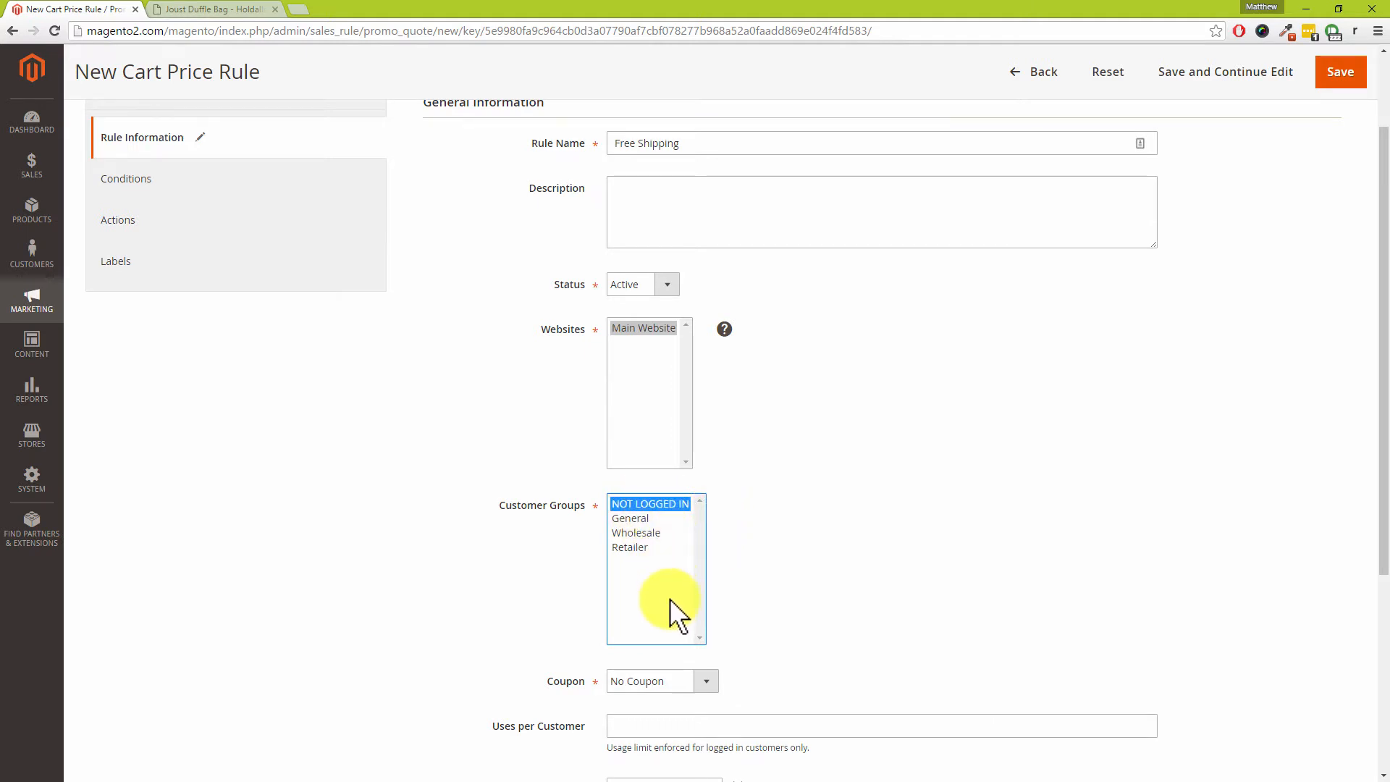
left_click(637, 549, "shift")
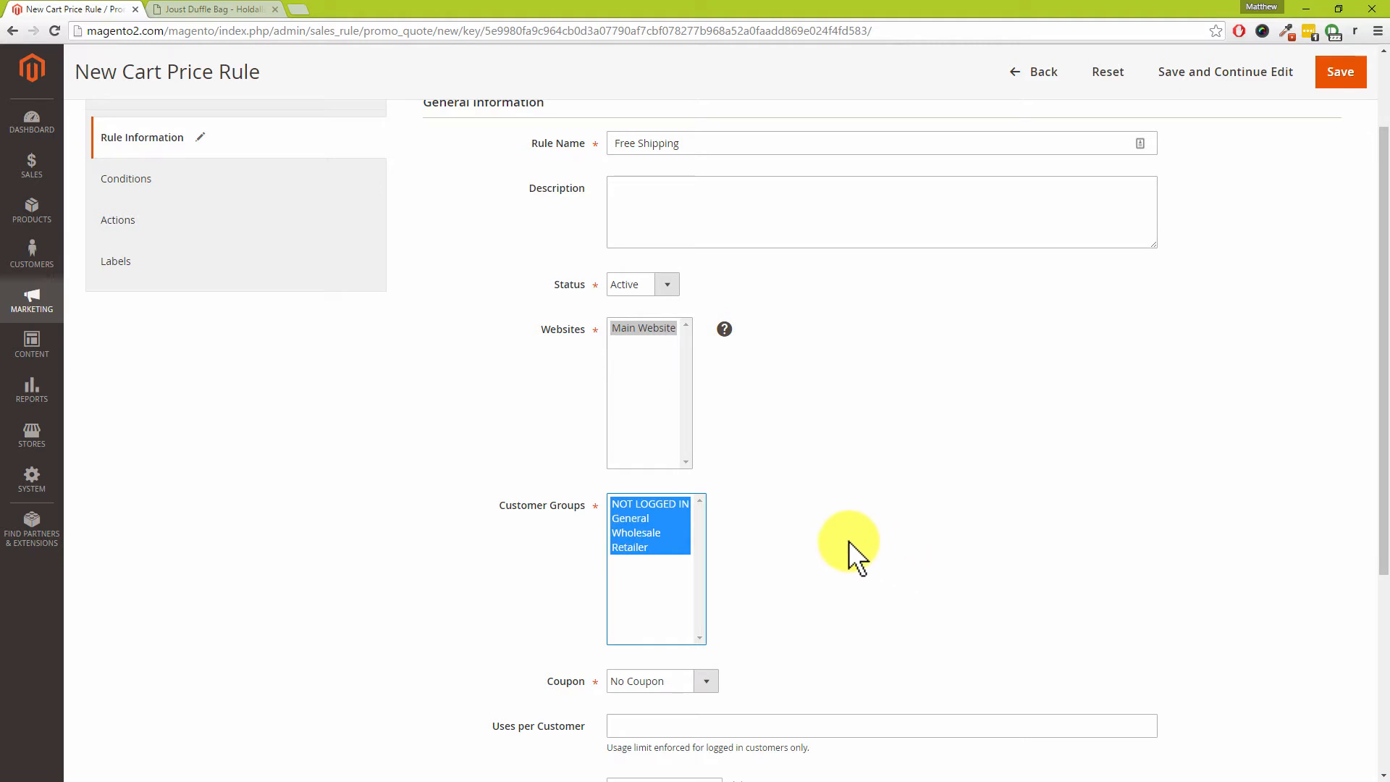
left_click(833, 521)
left_click(678, 508)
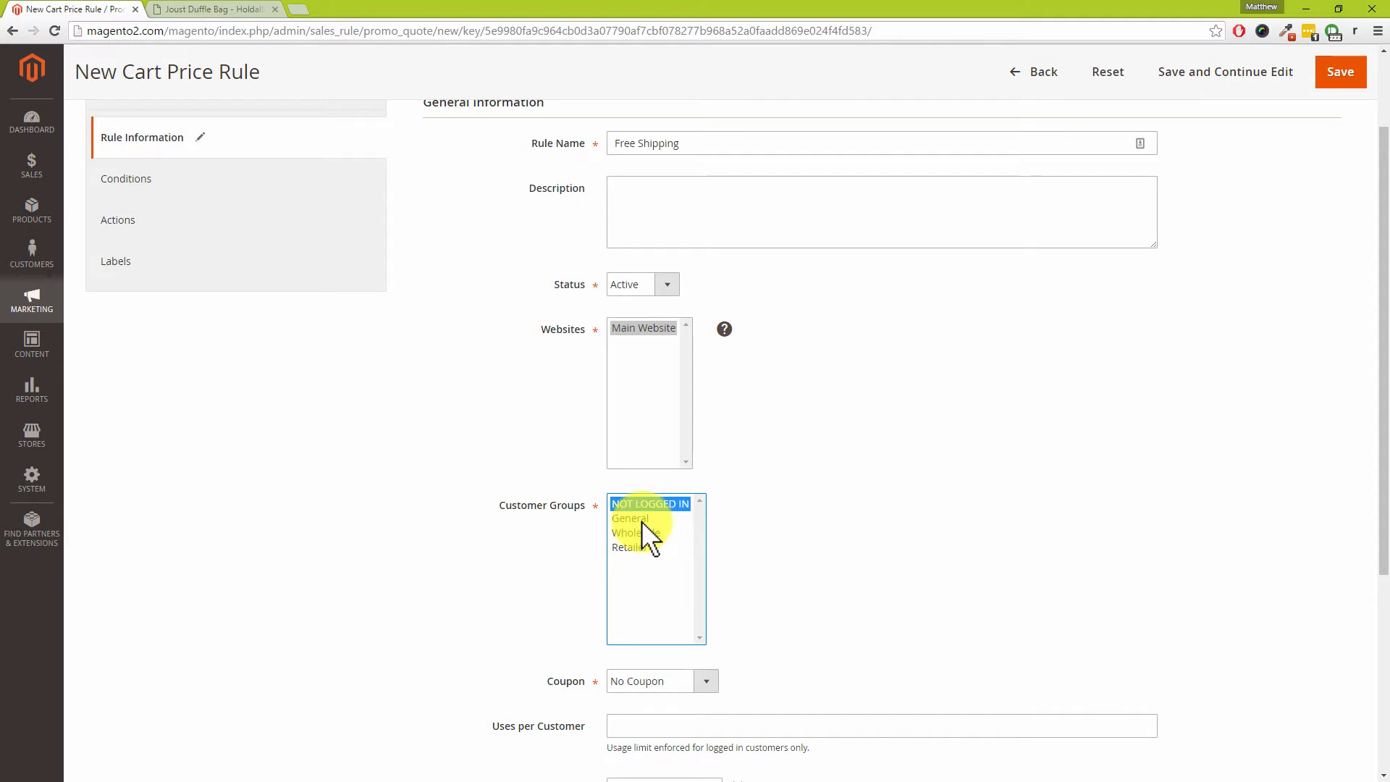
left_click(642, 519, "ctrl")
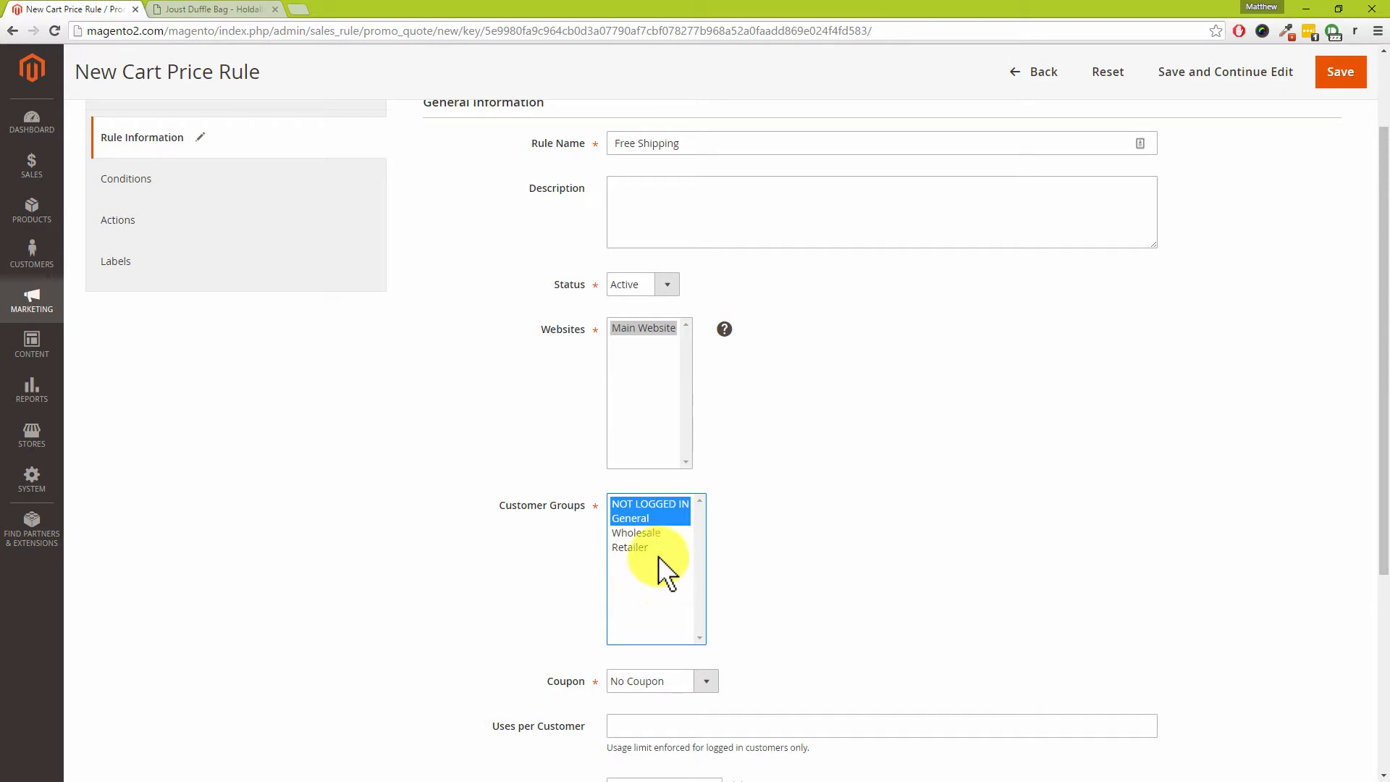
left_click(651, 533, "ctrl")
left_click(642, 548, "ctrl")
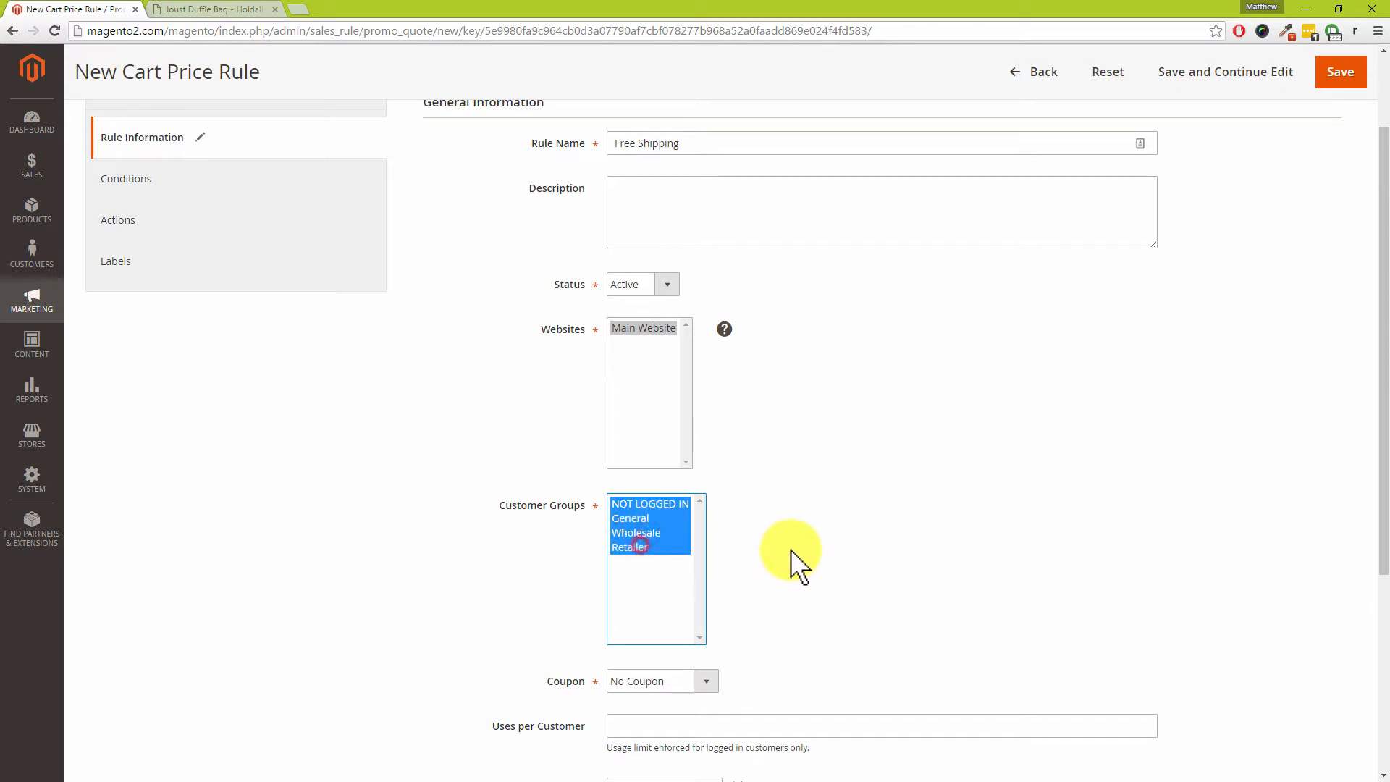
Set the rule to require a specific coupon with the coupon code FREESHIP.
left_click_drag(1383, 270, 1374, 459)
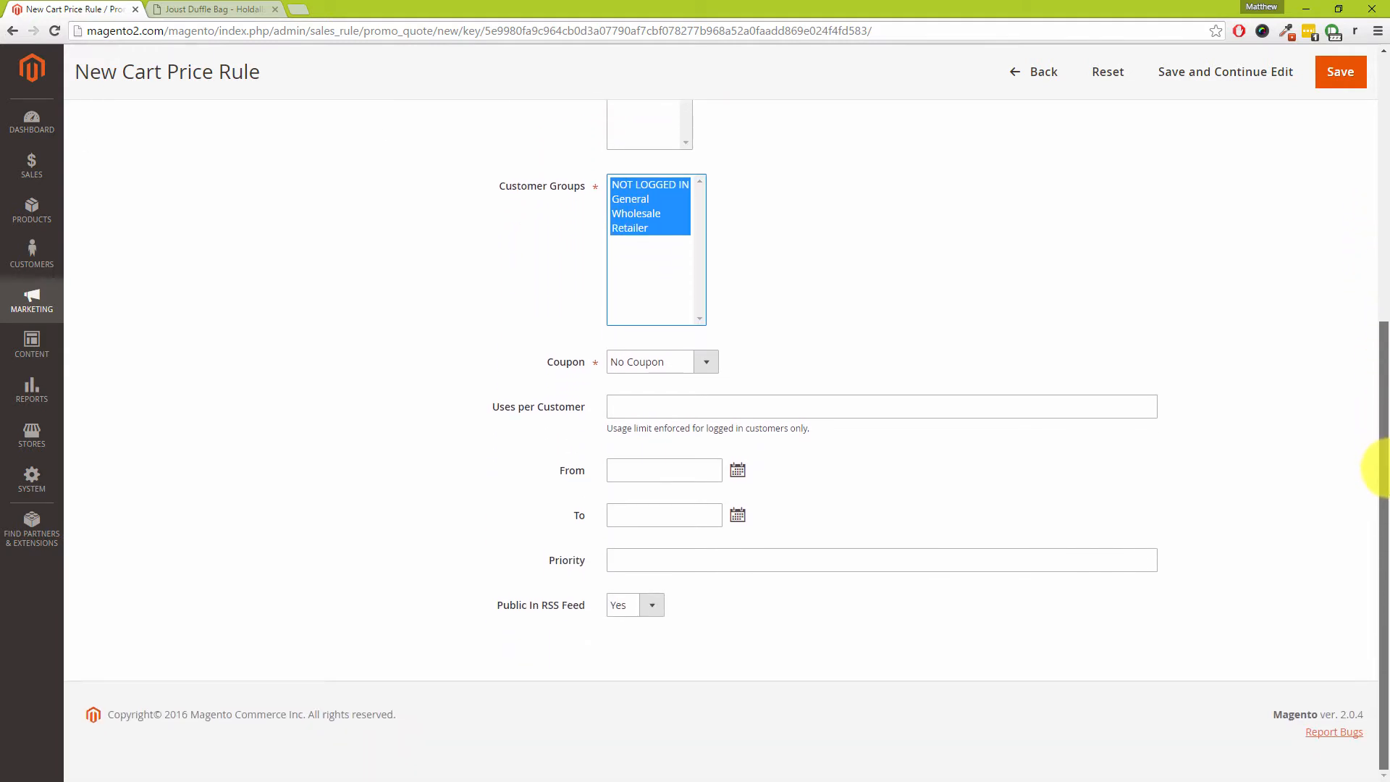
left_click(700, 368)
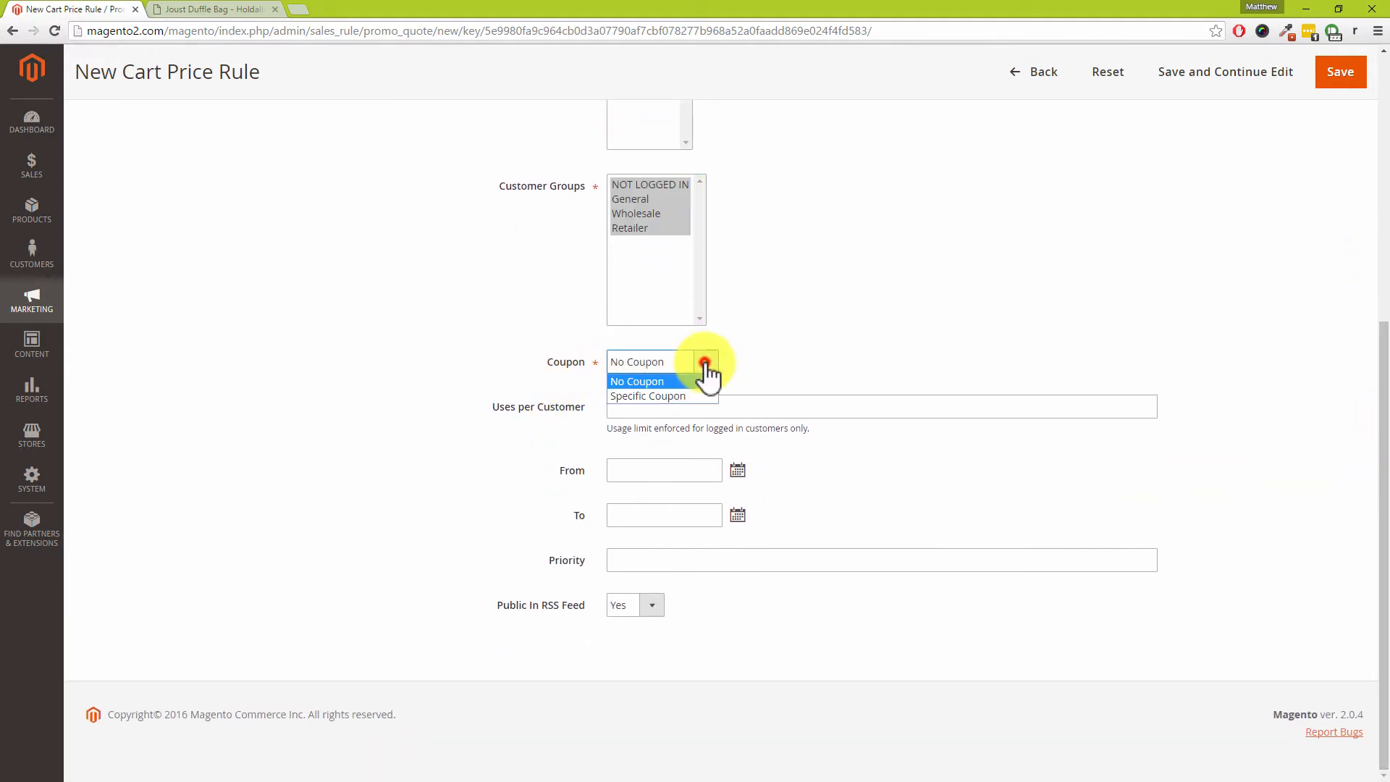
left_click(684, 397)
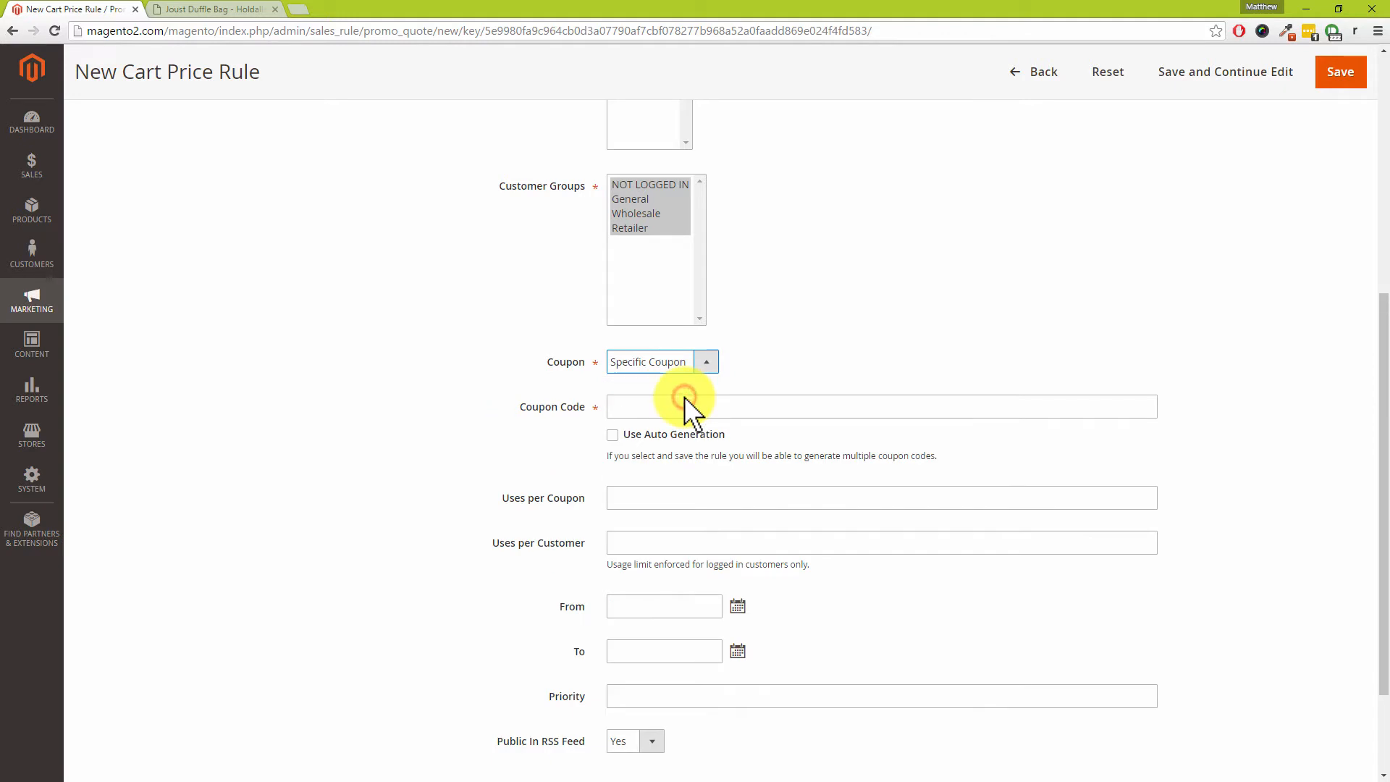
left_click(660, 406)
type("F")
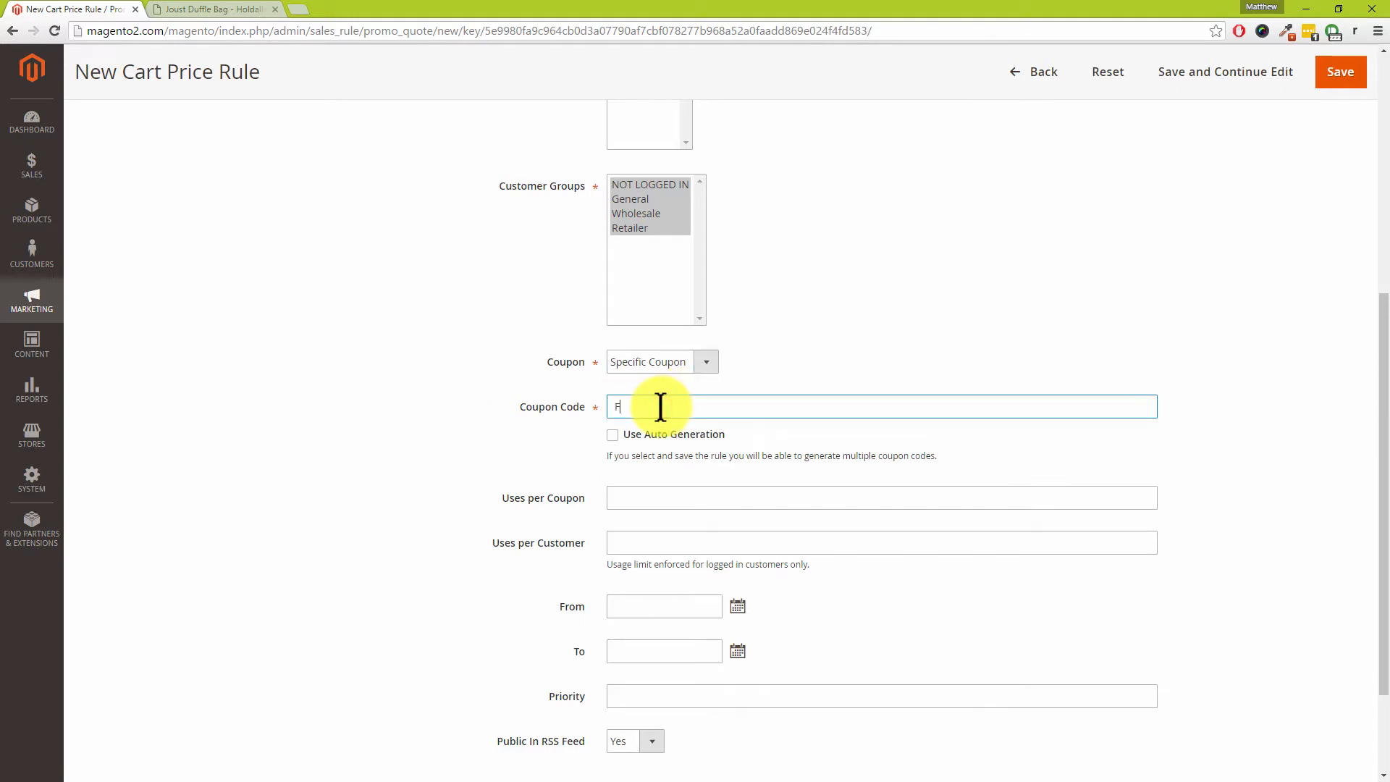
type("REESHIP")
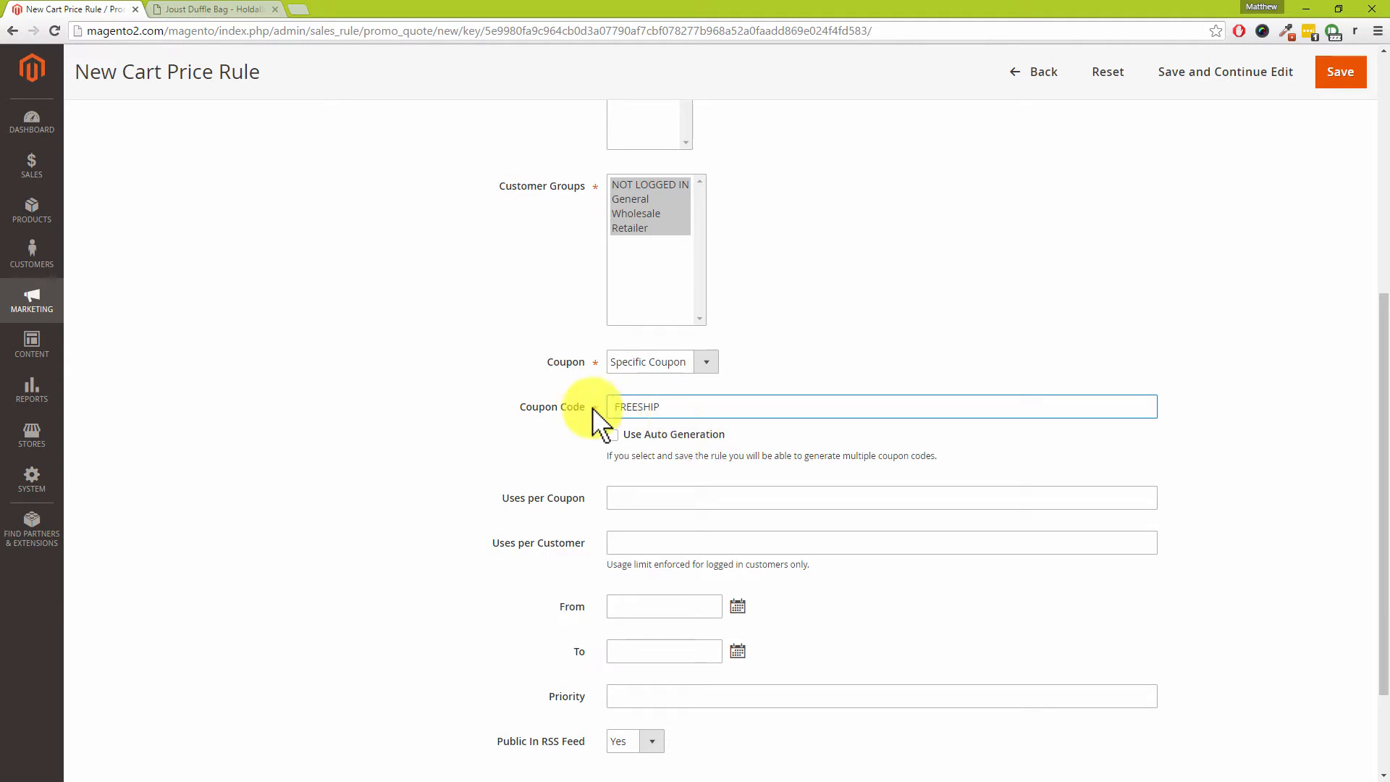
left_click_drag(676, 406, 611, 406)
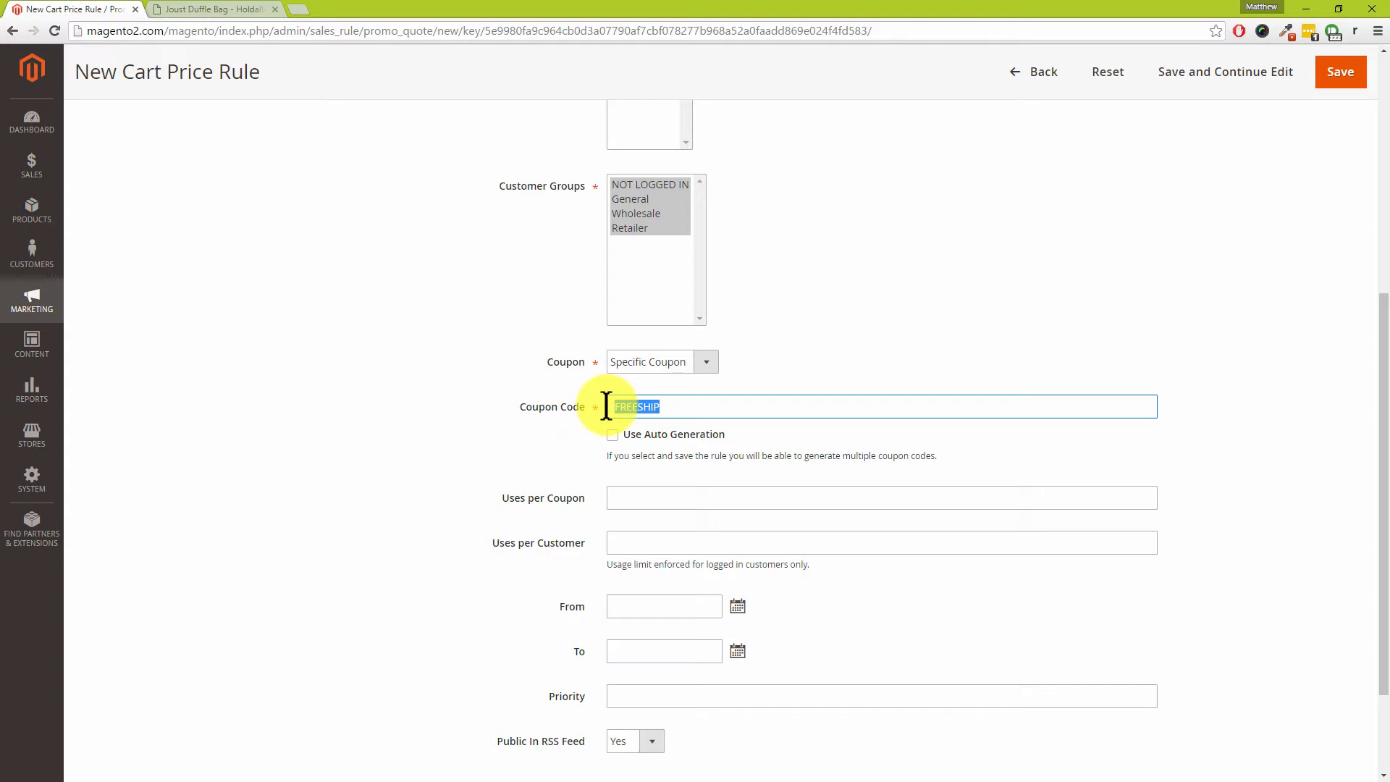
left_click(674, 410)
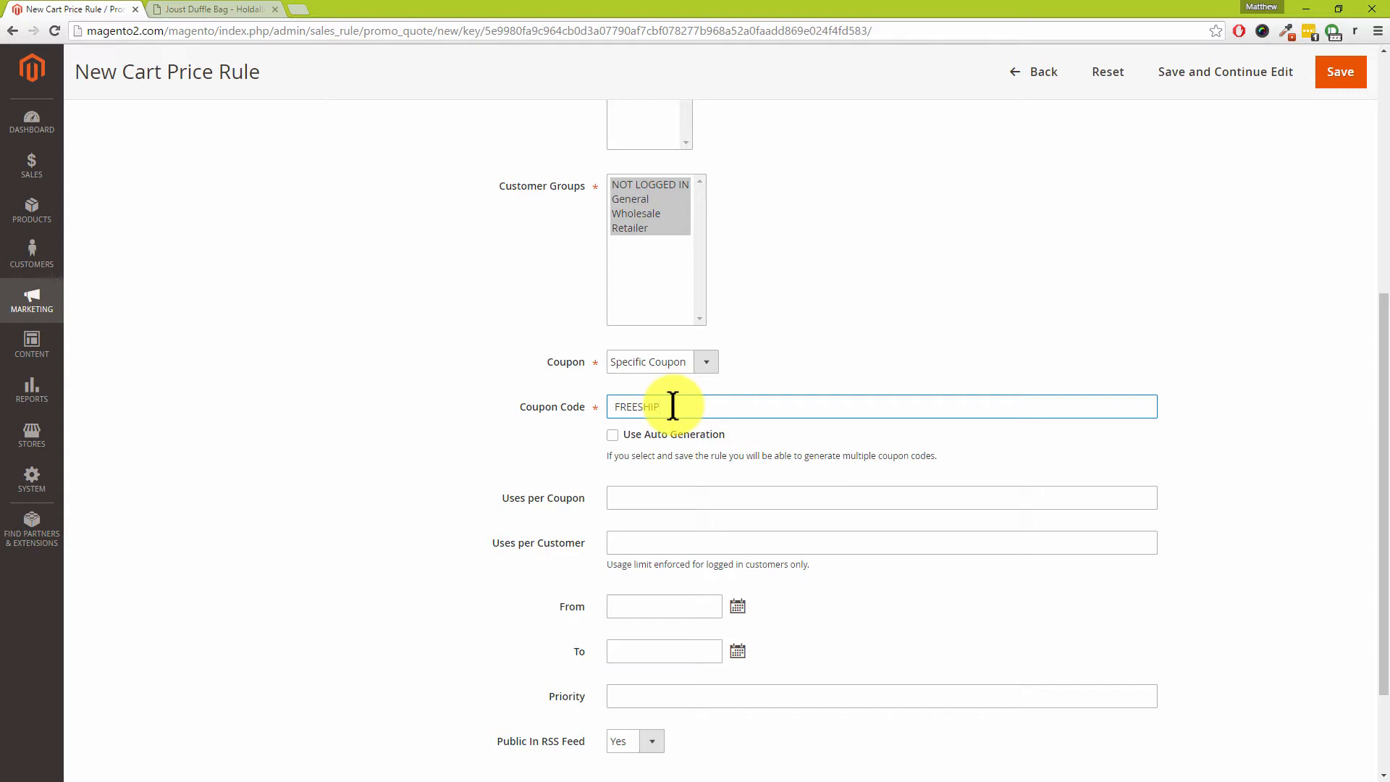
left_click_drag(706, 407, 594, 406)
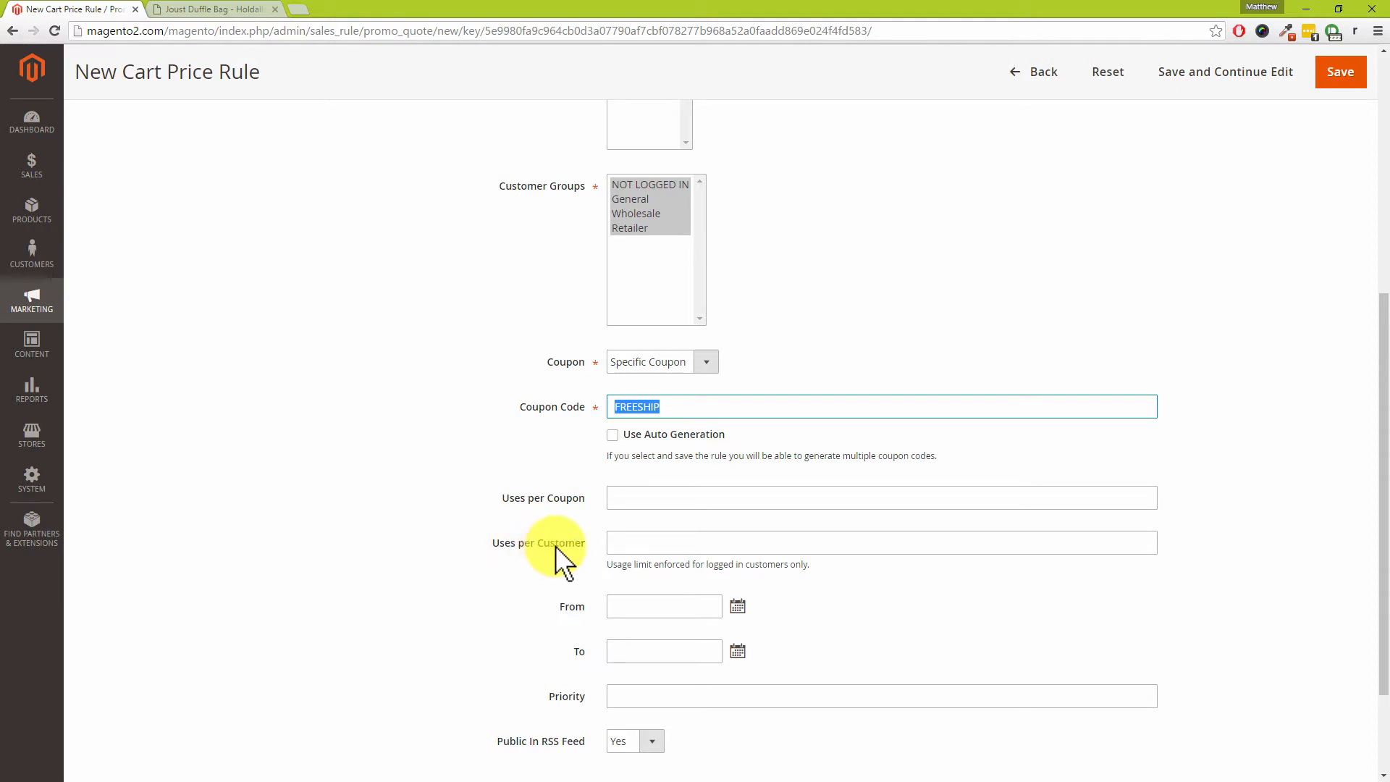
Set the rule's validity period from 04/21/2016 to 04/29/2016.
scroll(563, 553, "down", 1)
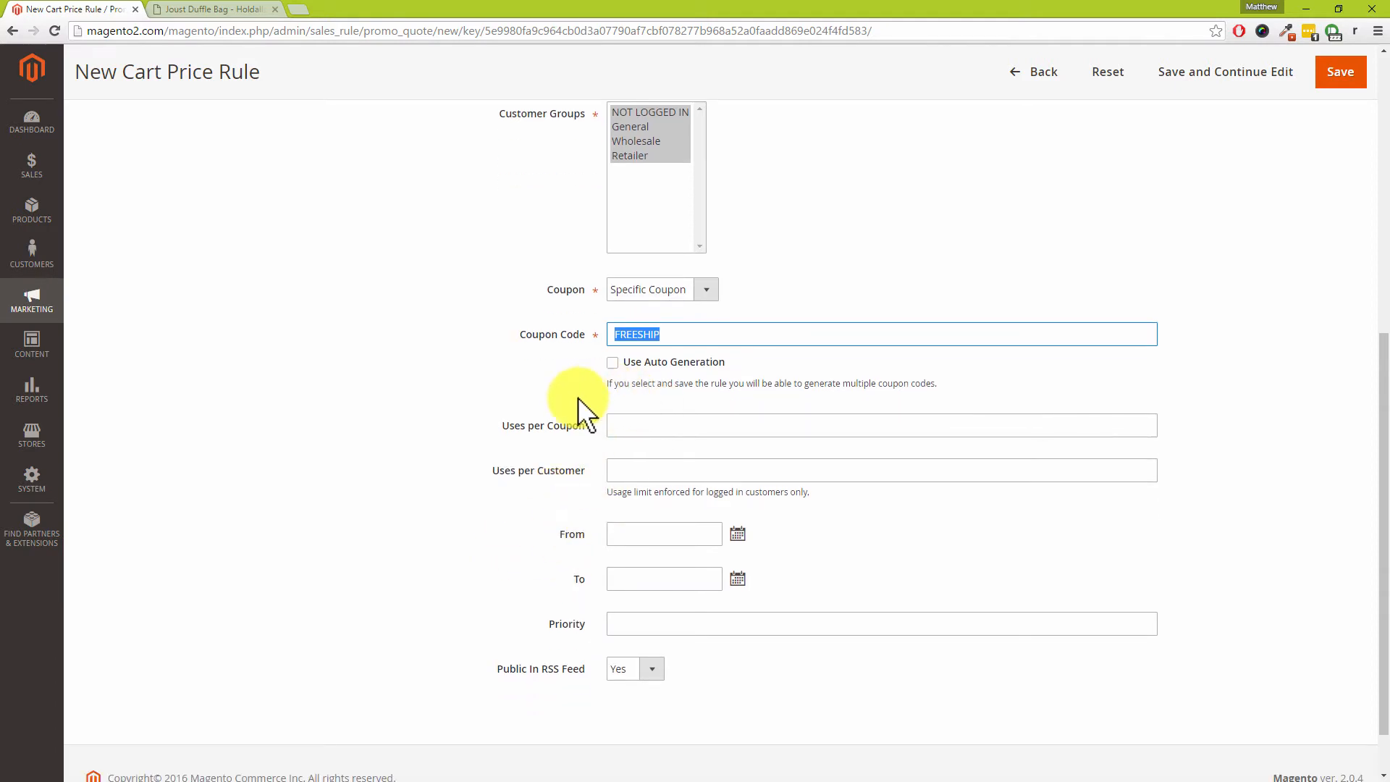
scroll(910, 516, "down", 1)
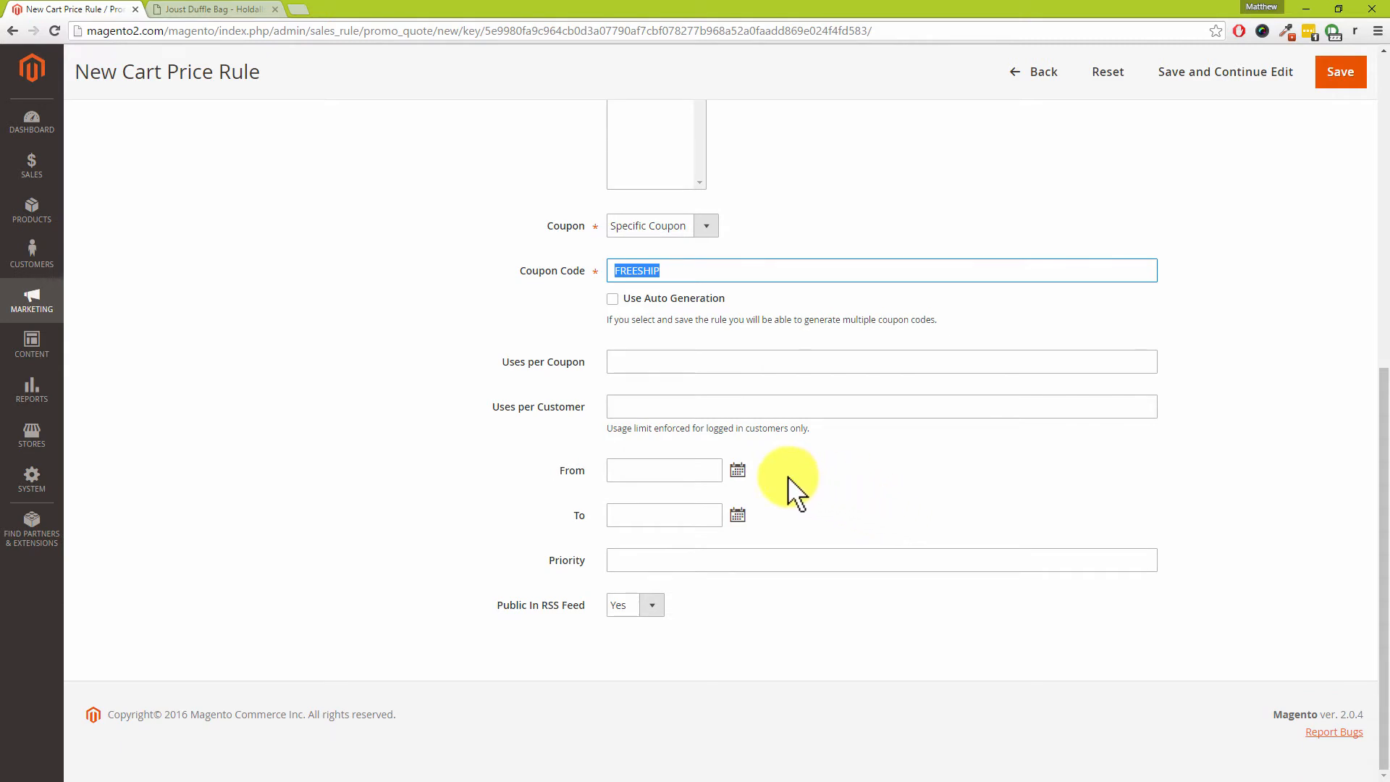
left_click(740, 470)
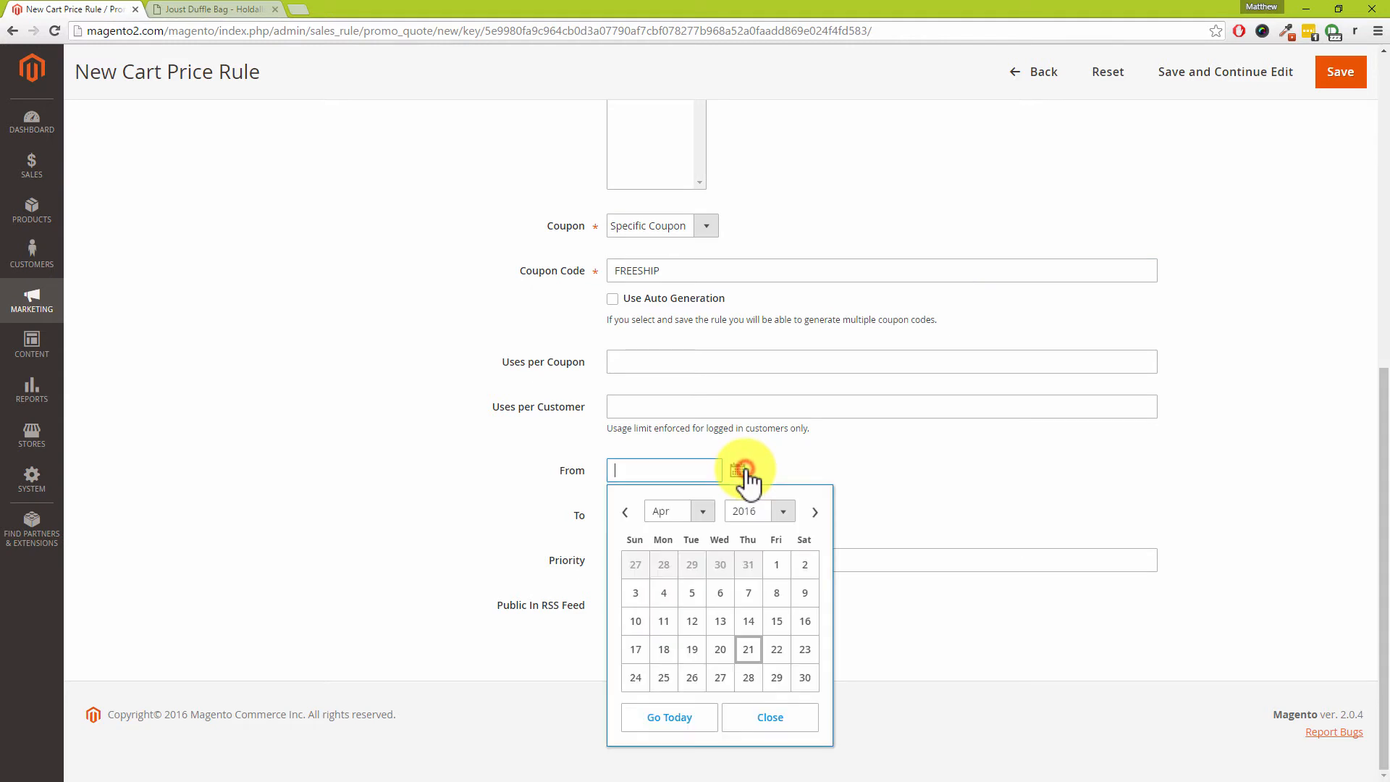
left_click(750, 655)
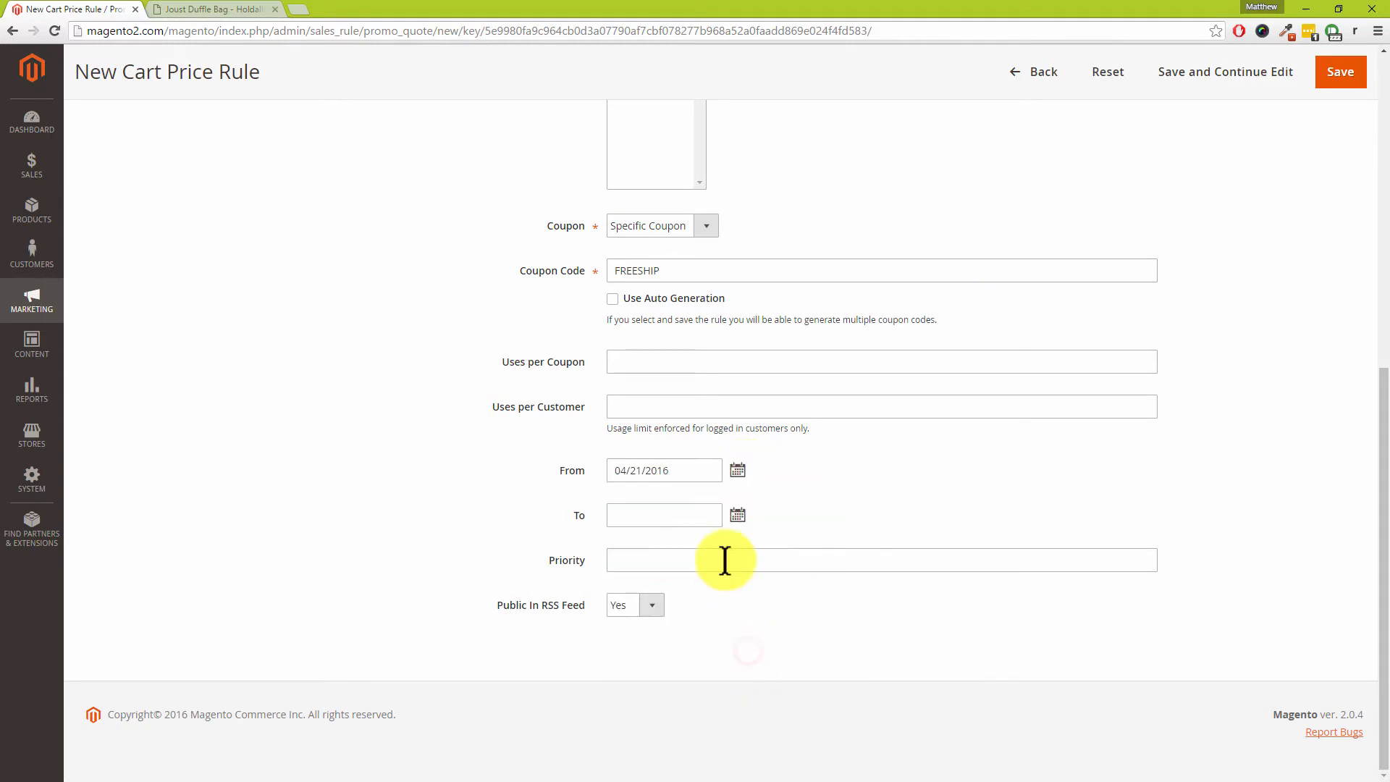
left_click(737, 515)
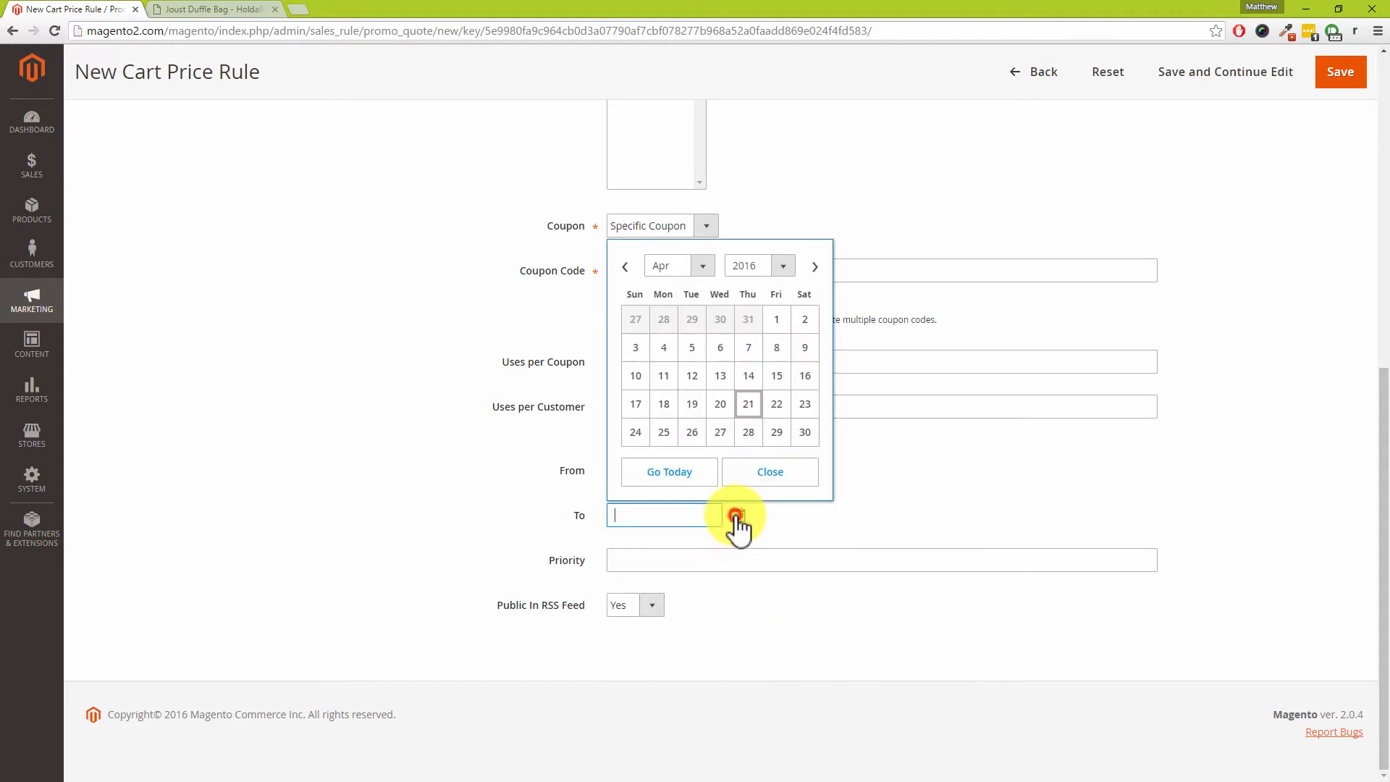
left_click(778, 433)
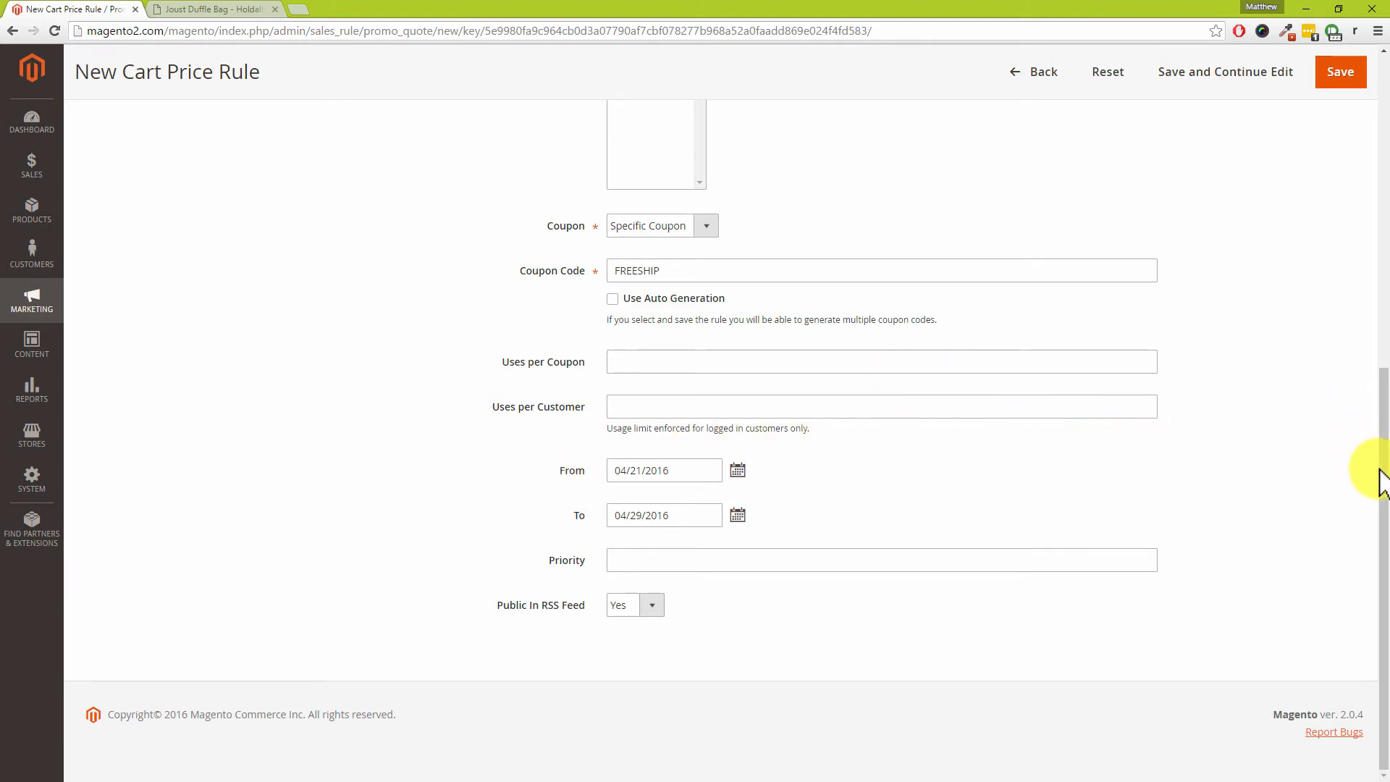
Review the rule's conditions and set its Free Shipping action to "For matching items only".
left_click_drag(1382, 475, 1377, 210)
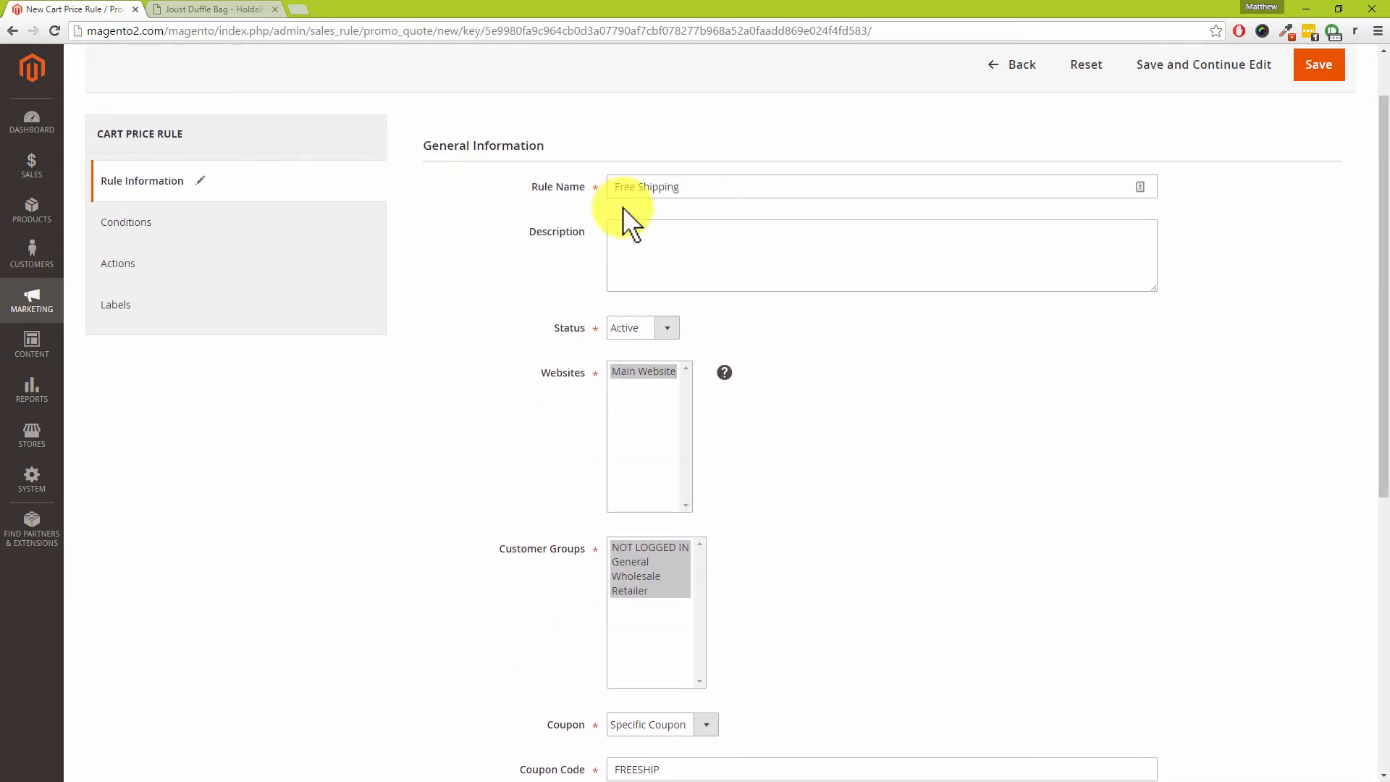
left_click(188, 230)
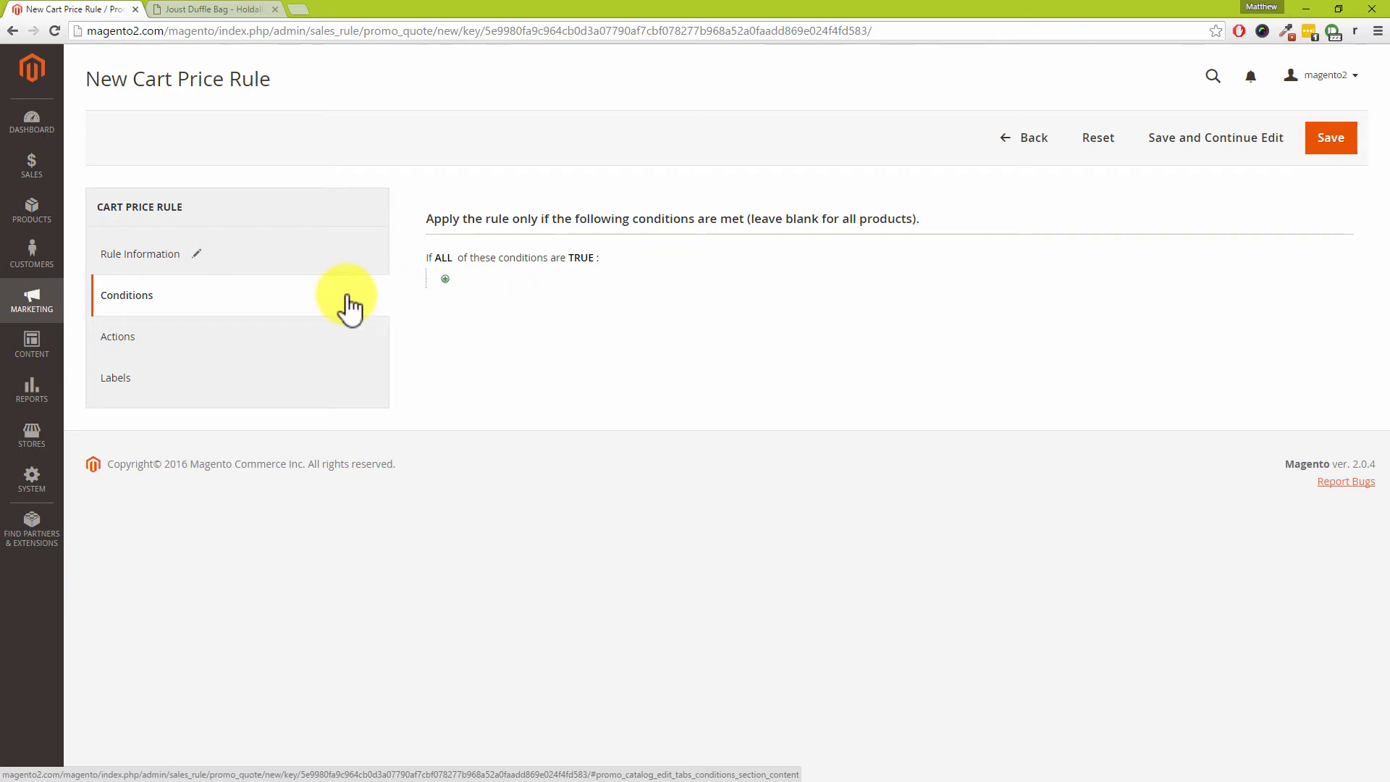
left_click(151, 341)
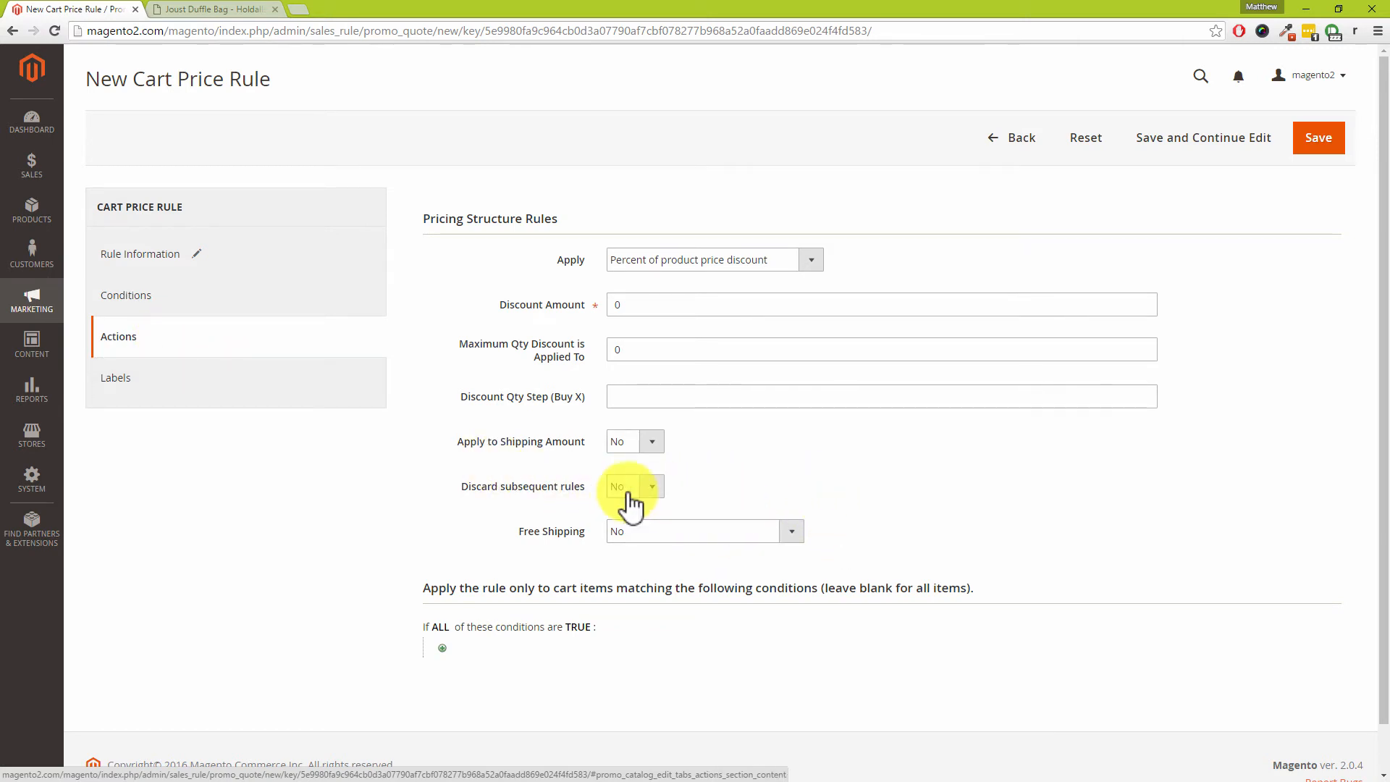
left_click(663, 539)
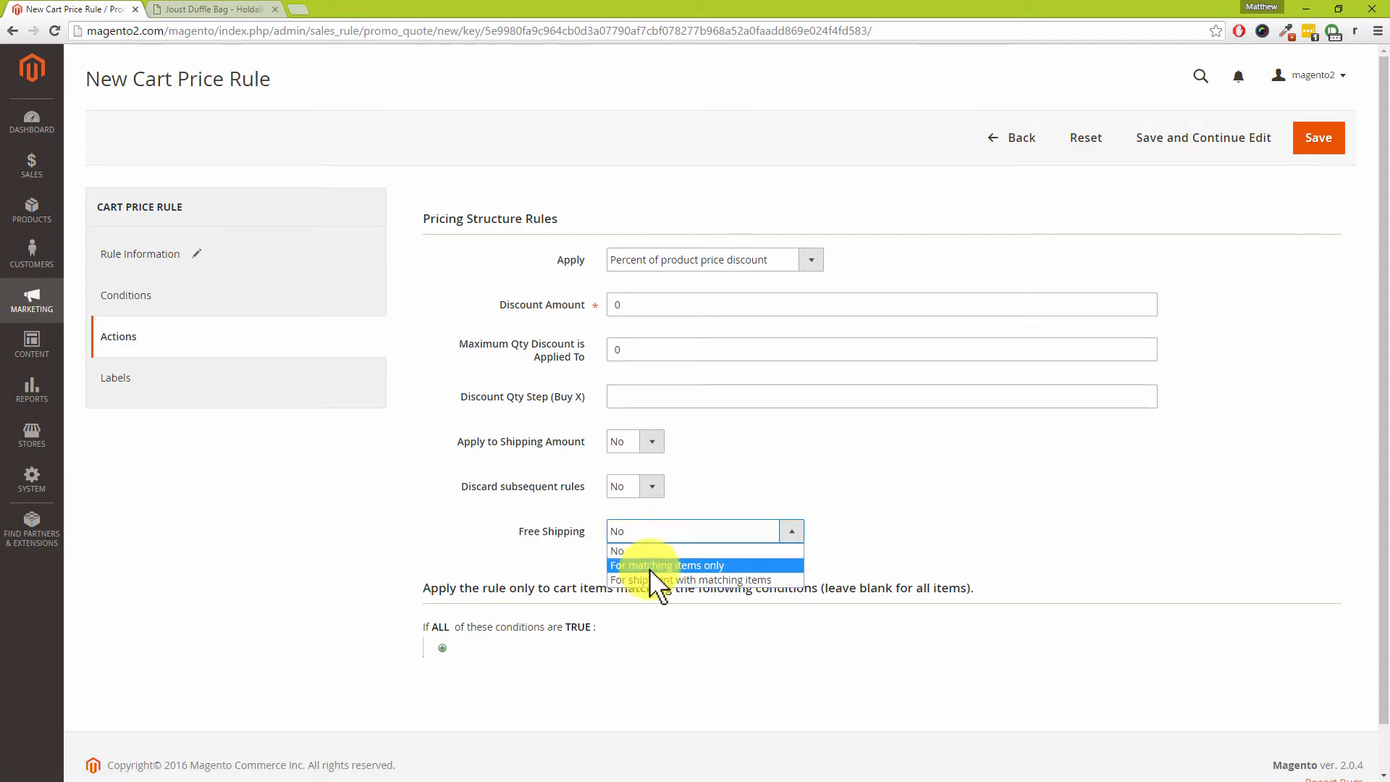
left_click(651, 567)
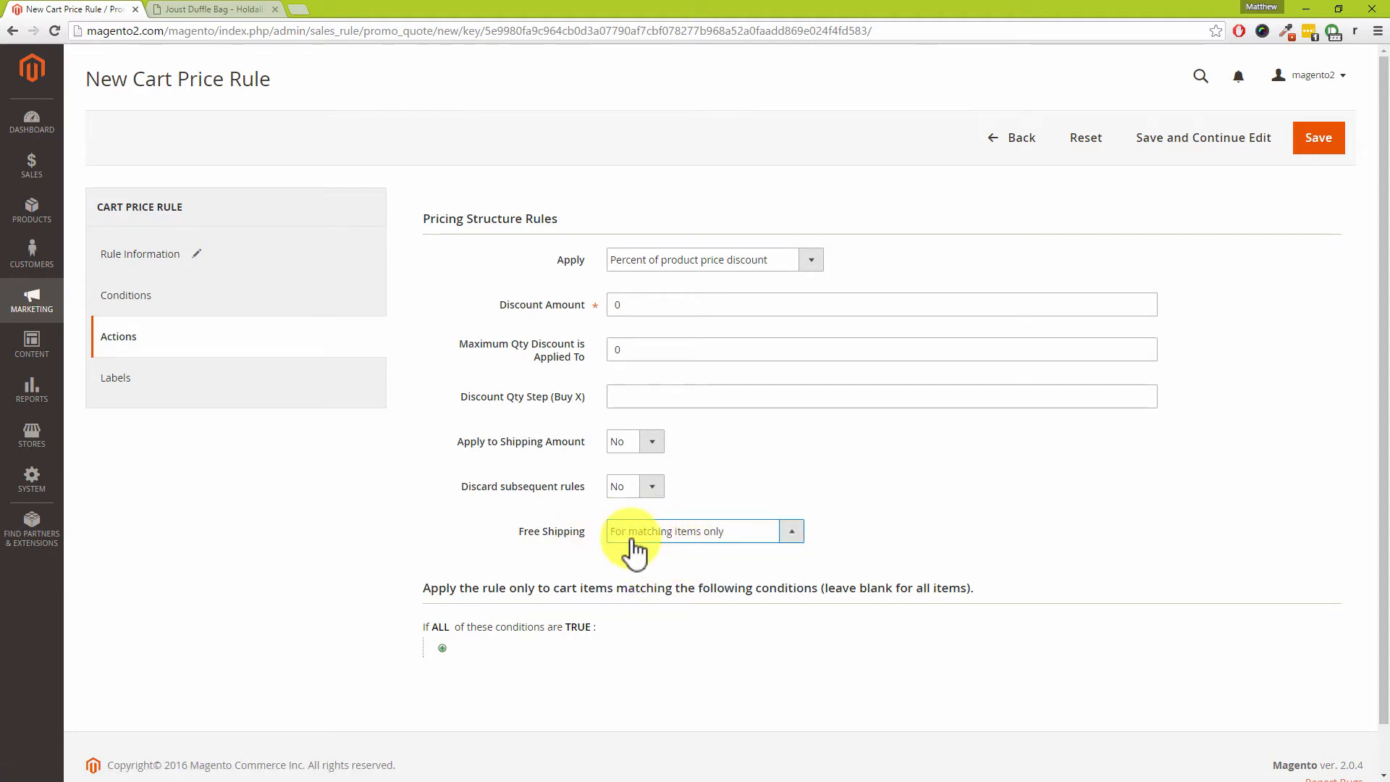
scroll(941, 558, "down", 1)
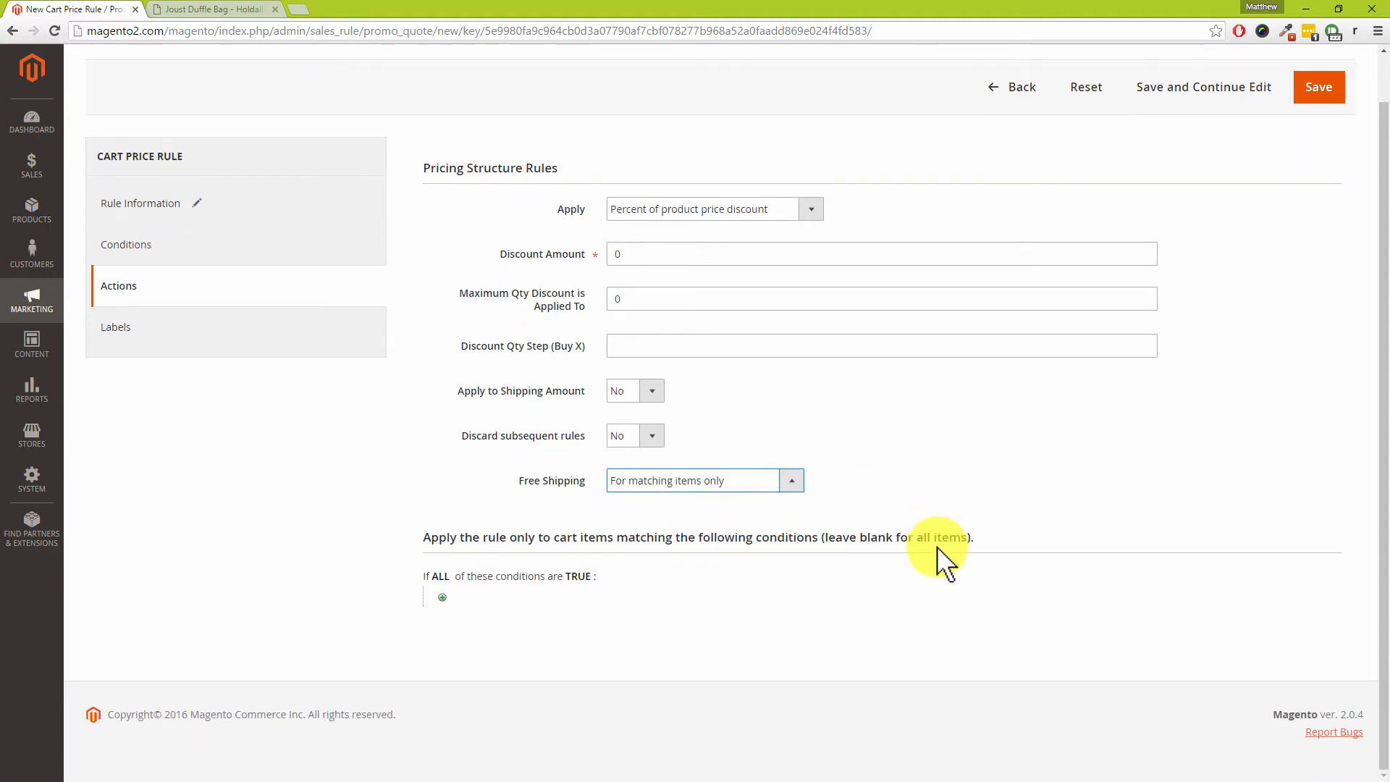
Examine the conditions available for limiting the rule's actions to specific cart items, without adding one.
left_click(437, 598)
left_click(498, 597)
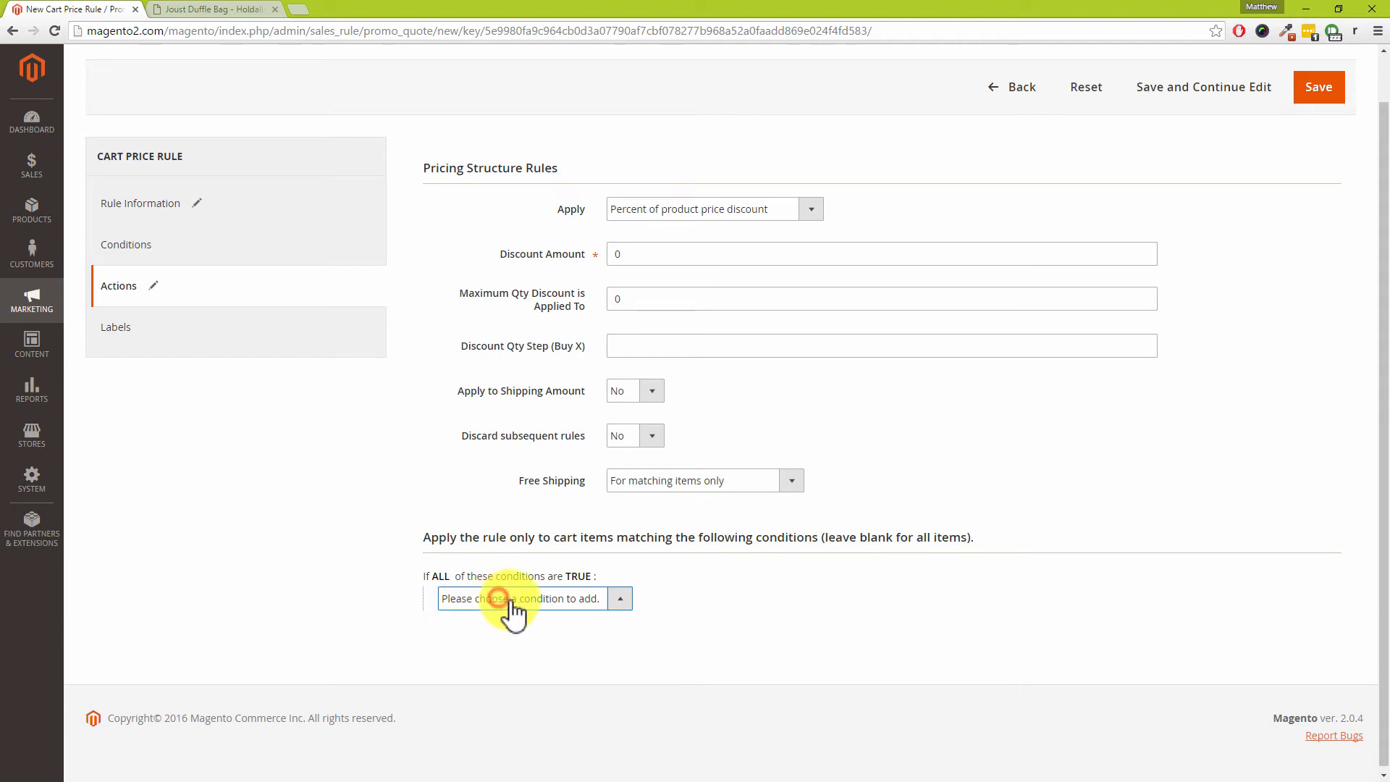
left_click(584, 605)
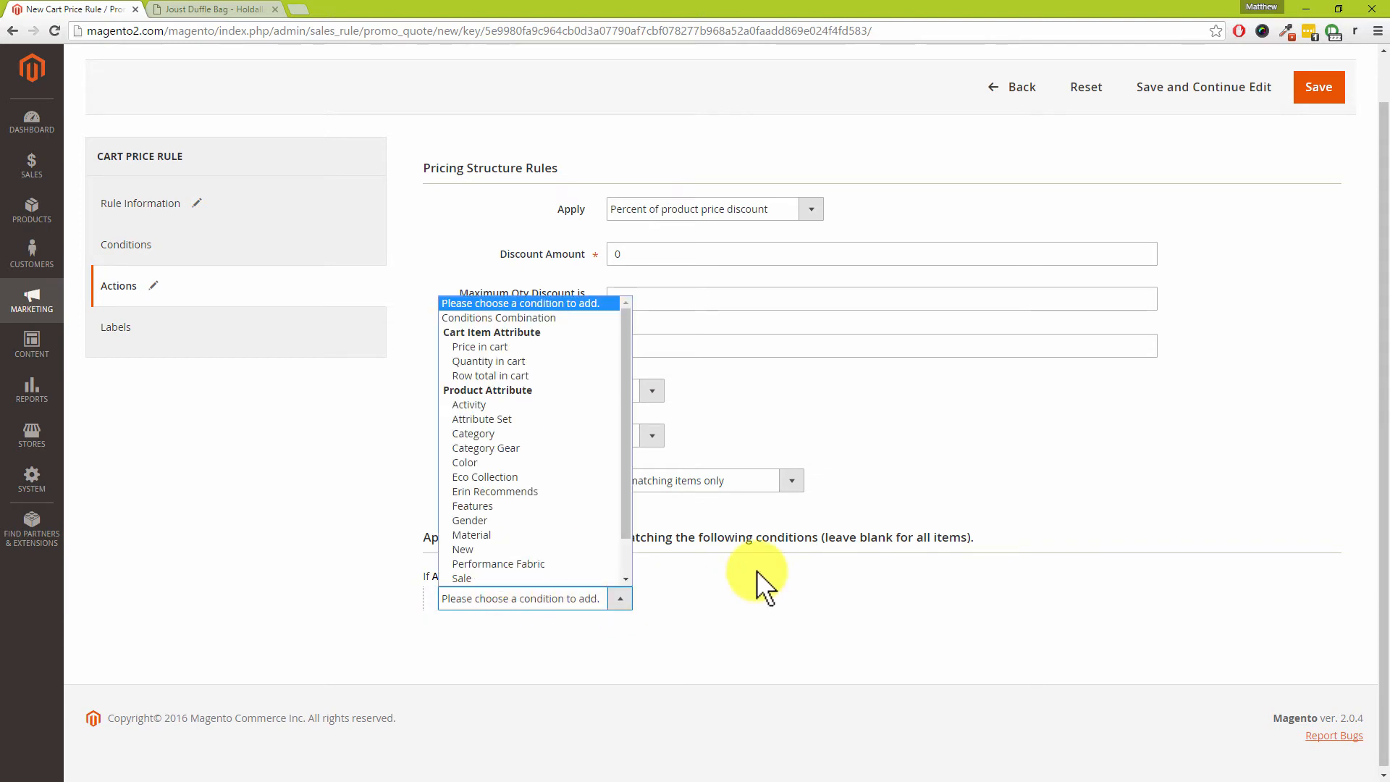
left_click(705, 576)
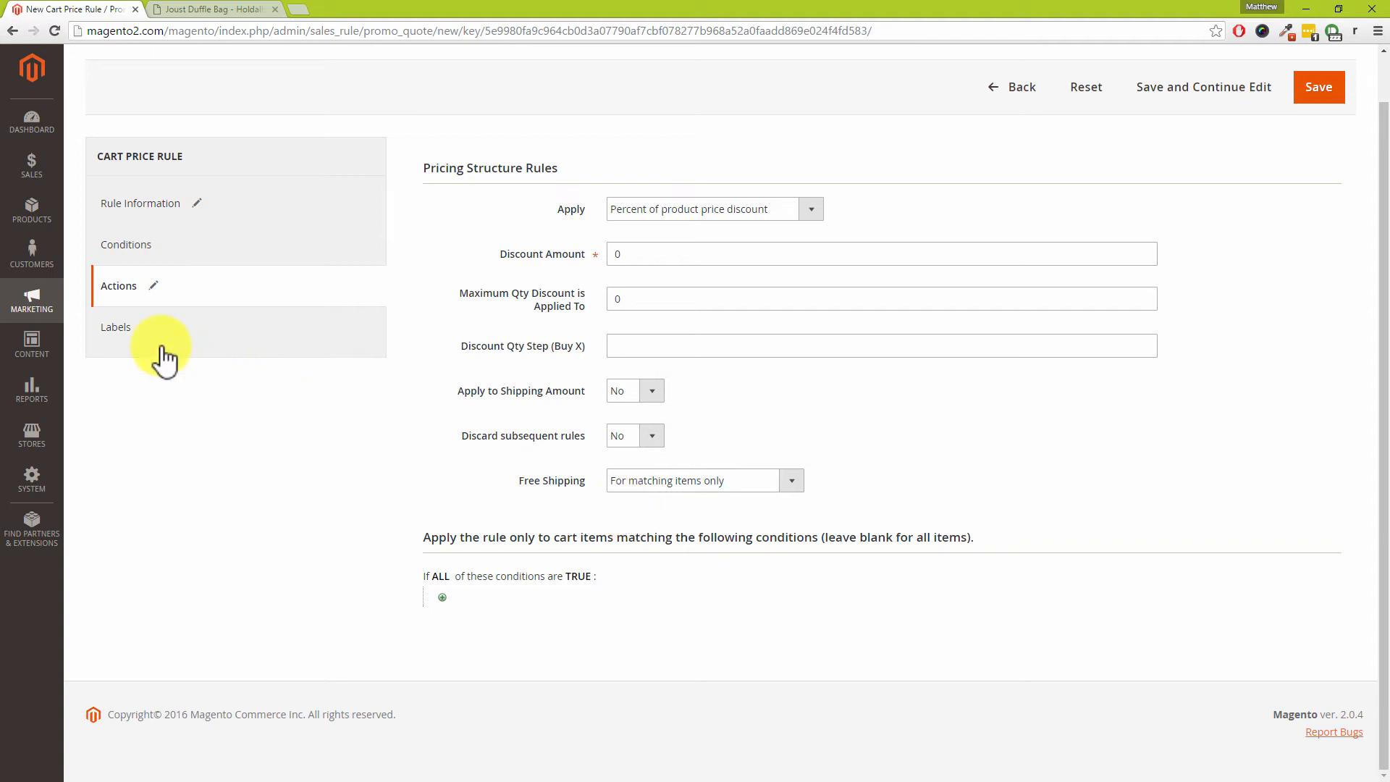
Set both the rule's default label for all store views and its Default Store View label to "Free Shipping", and save the rule.
left_click(123, 327)
left_click(642, 261)
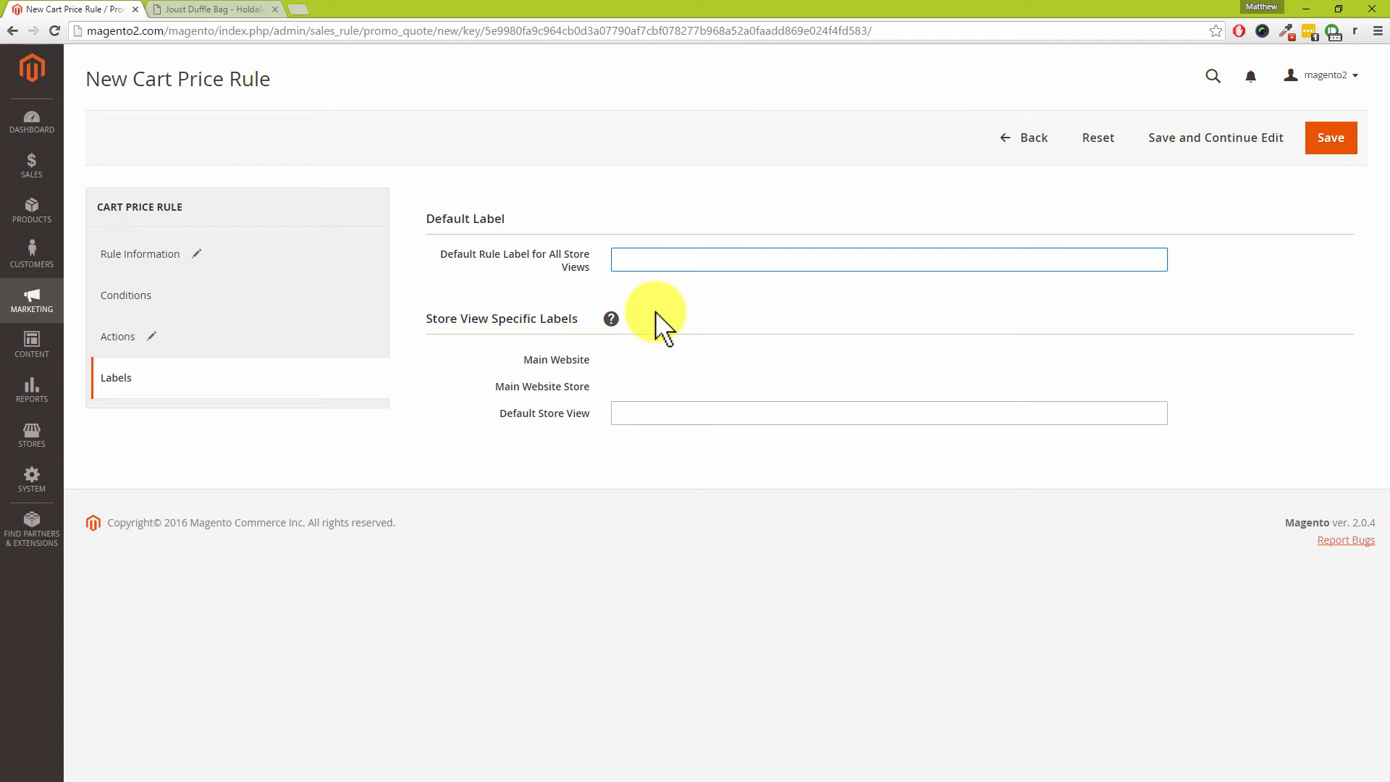
type("Free Shipping")
key("ctrl+a")
key("ctrl+c")
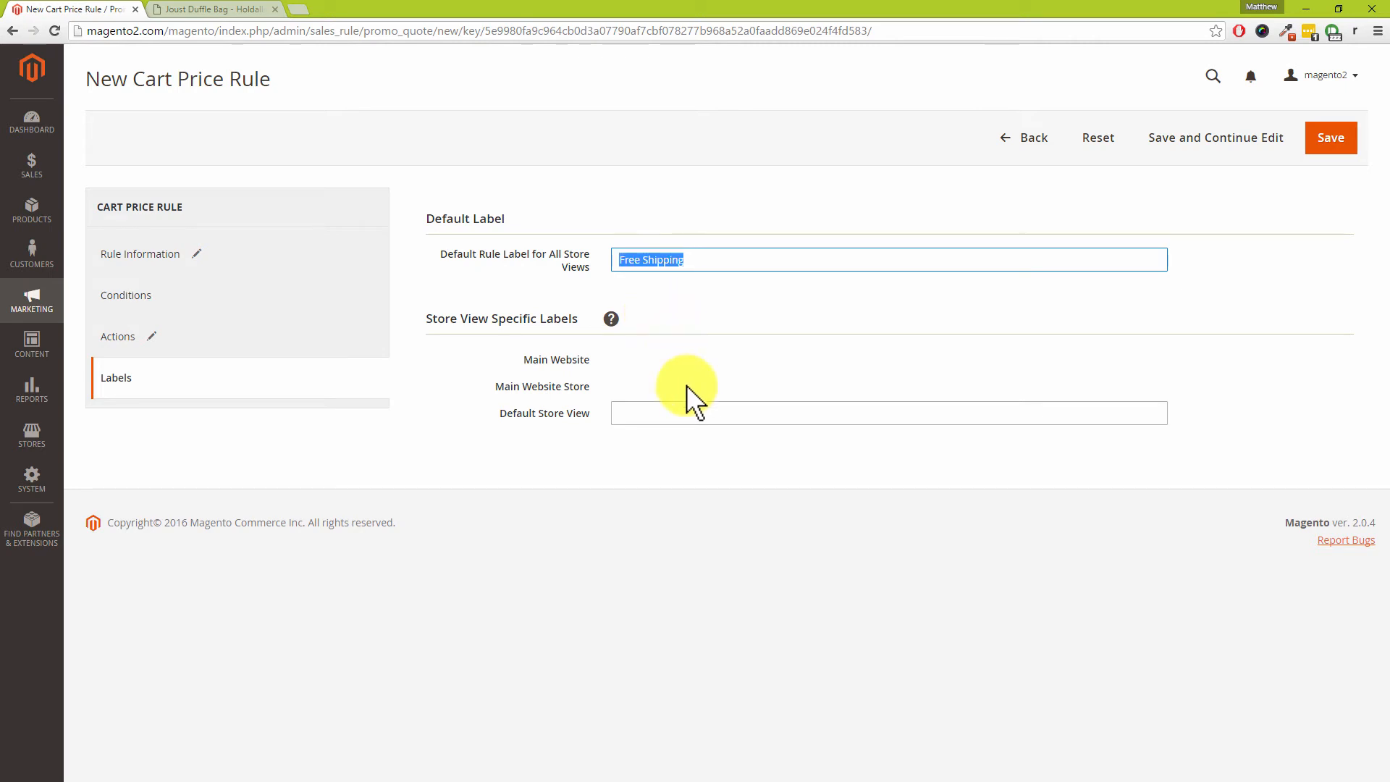
left_click(652, 413)
key("ctrl+v")
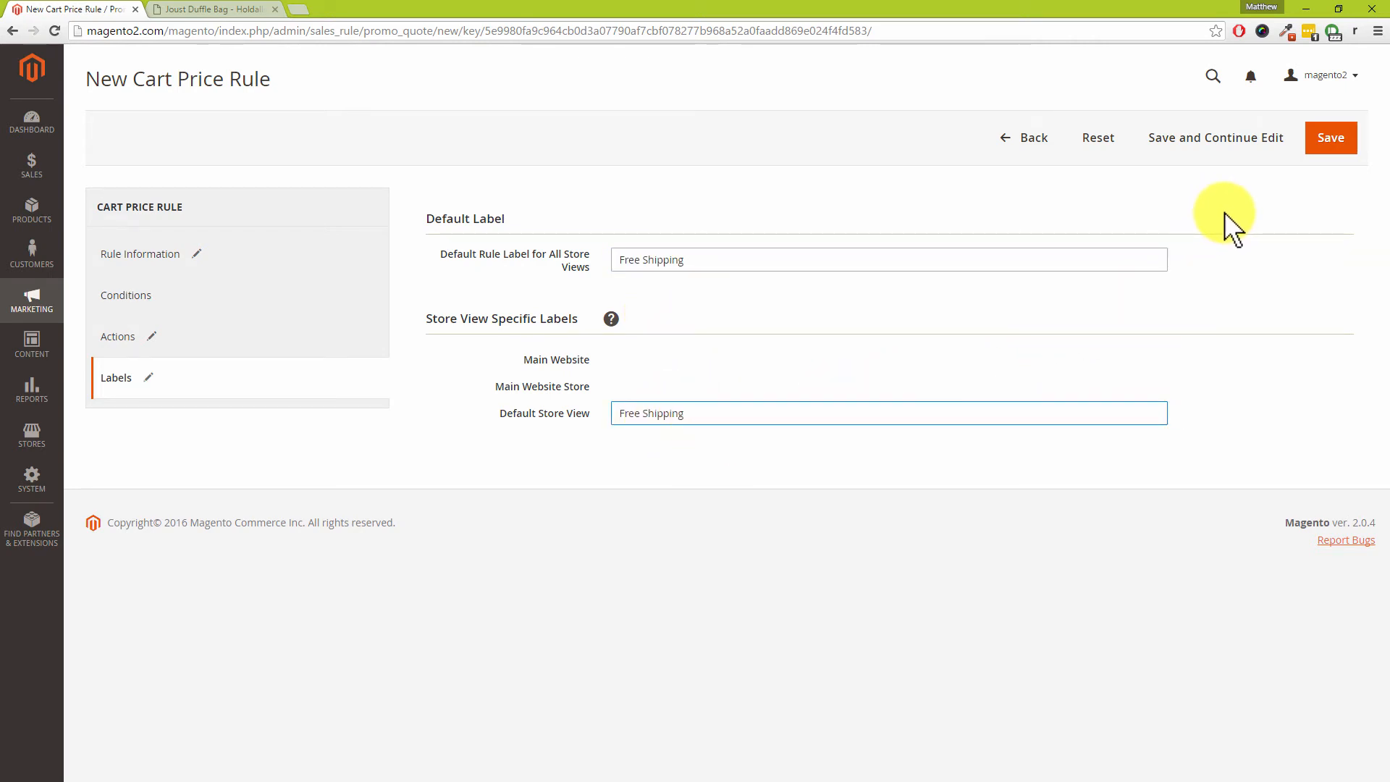
left_click(1329, 146)
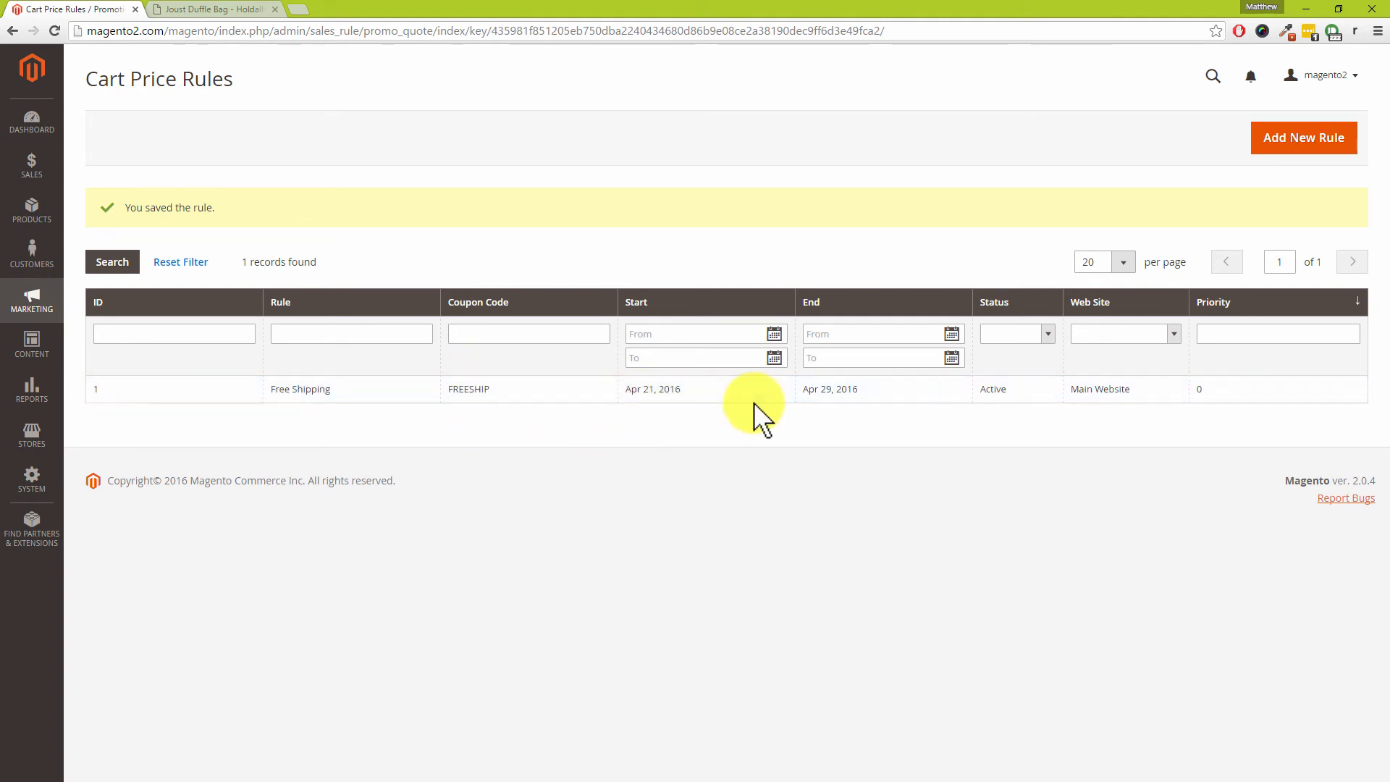
Check the status options of the saved Free Shipping rule and return to the list of cart price rules.
left_click(1014, 391)
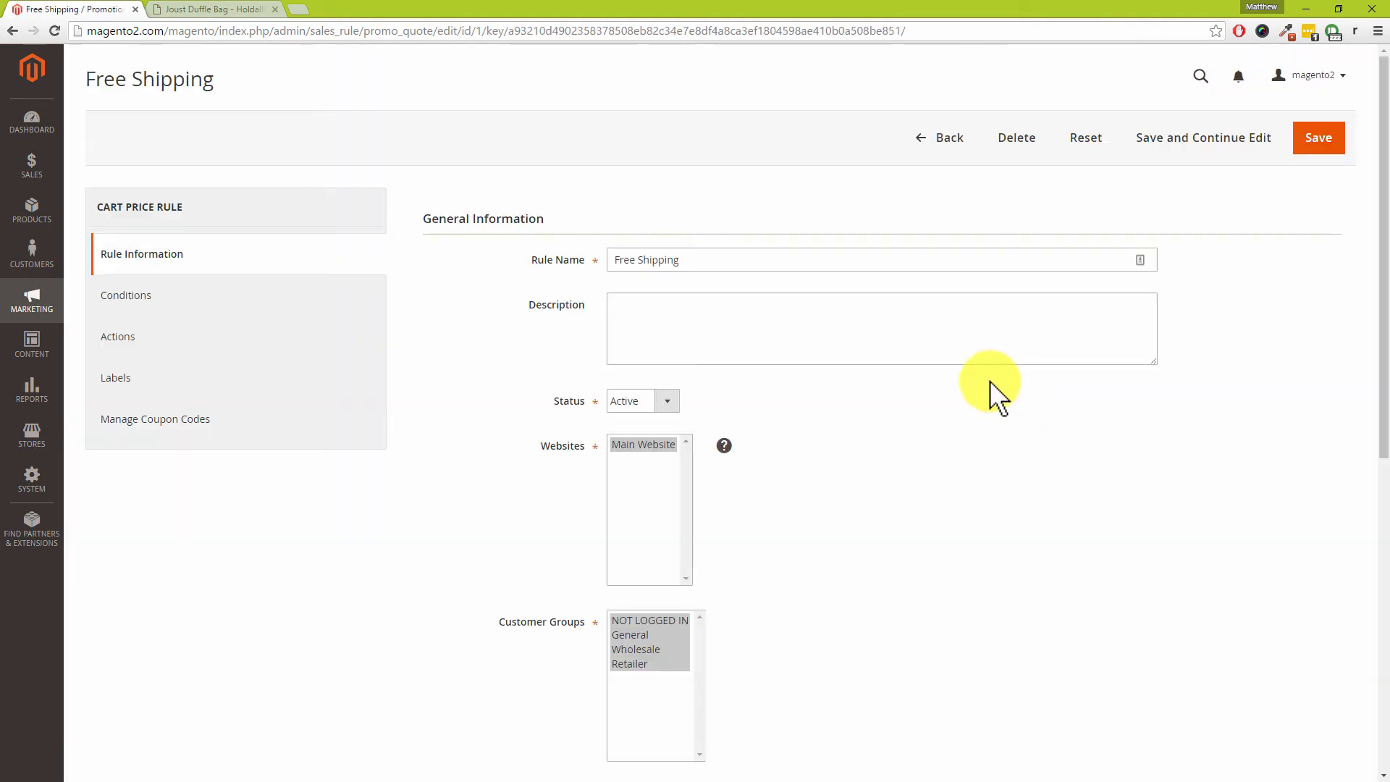
left_click(667, 400)
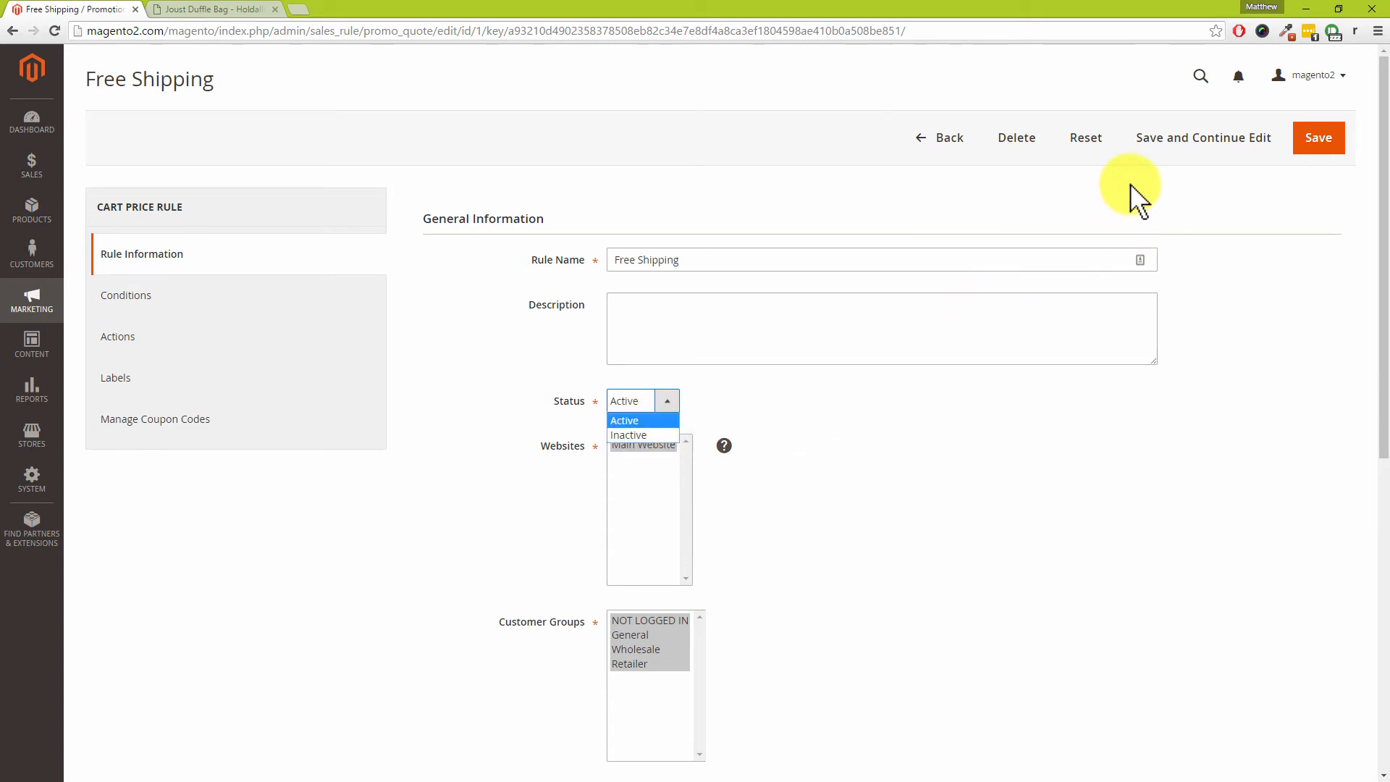
left_click(1253, 216)
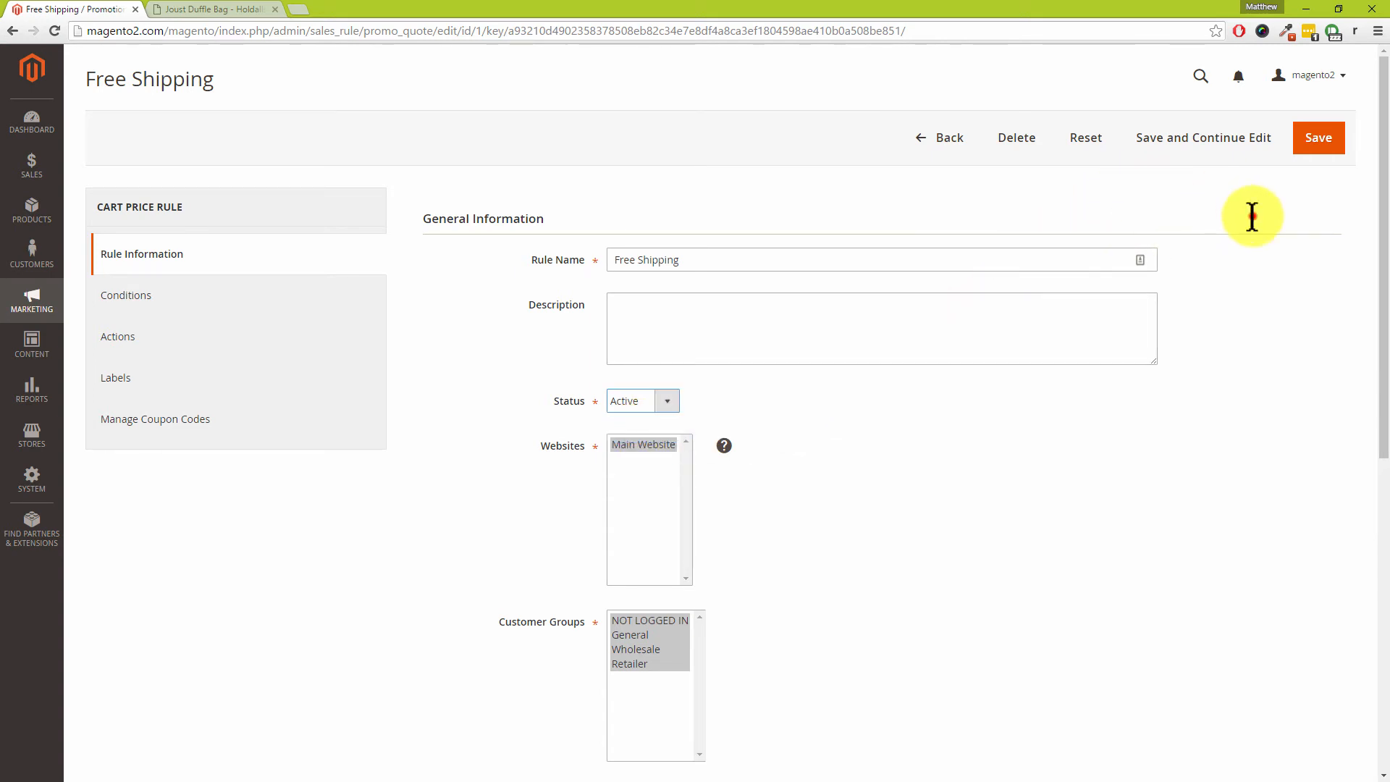
left_click(936, 136)
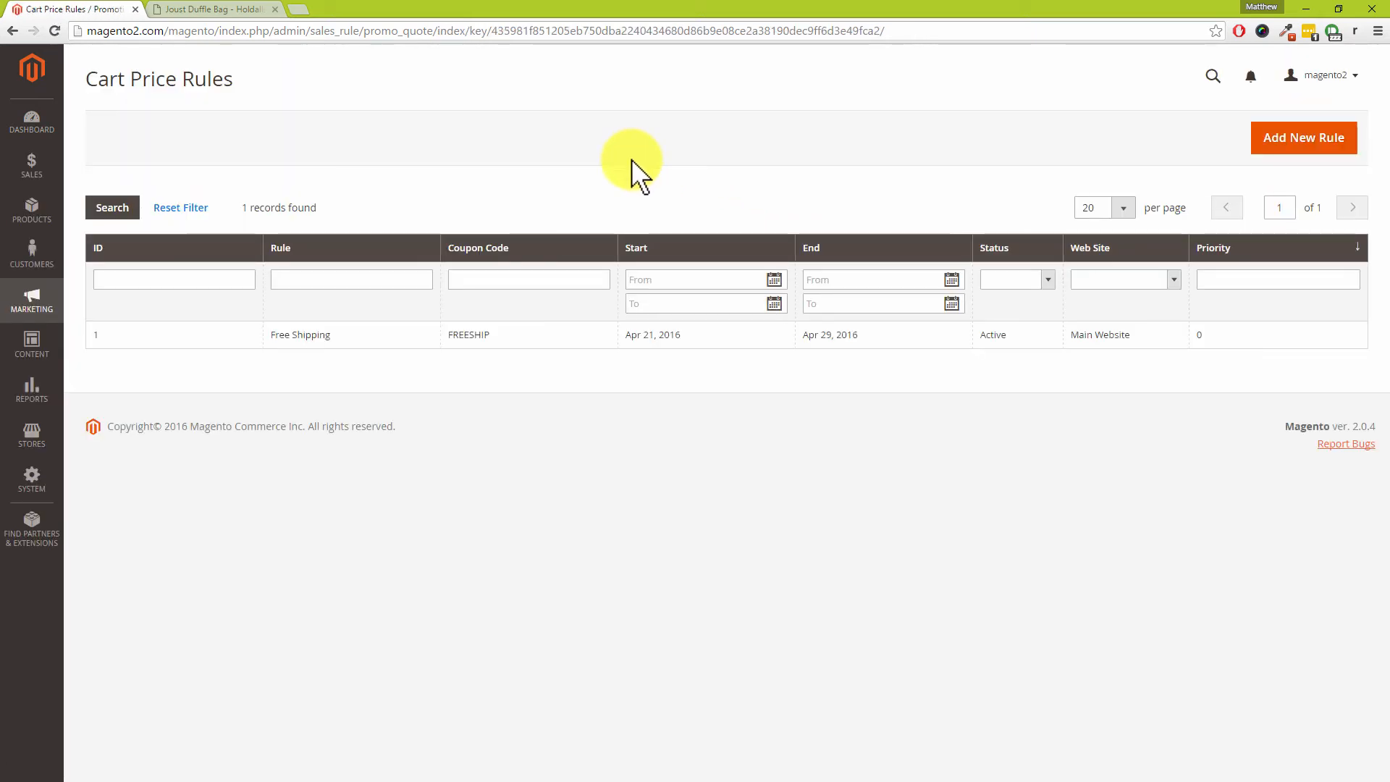
Switch to the Luma storefront, add one Joust Duffle Bag to the cart, and view the full shopping cart.
left_click(204, 9)
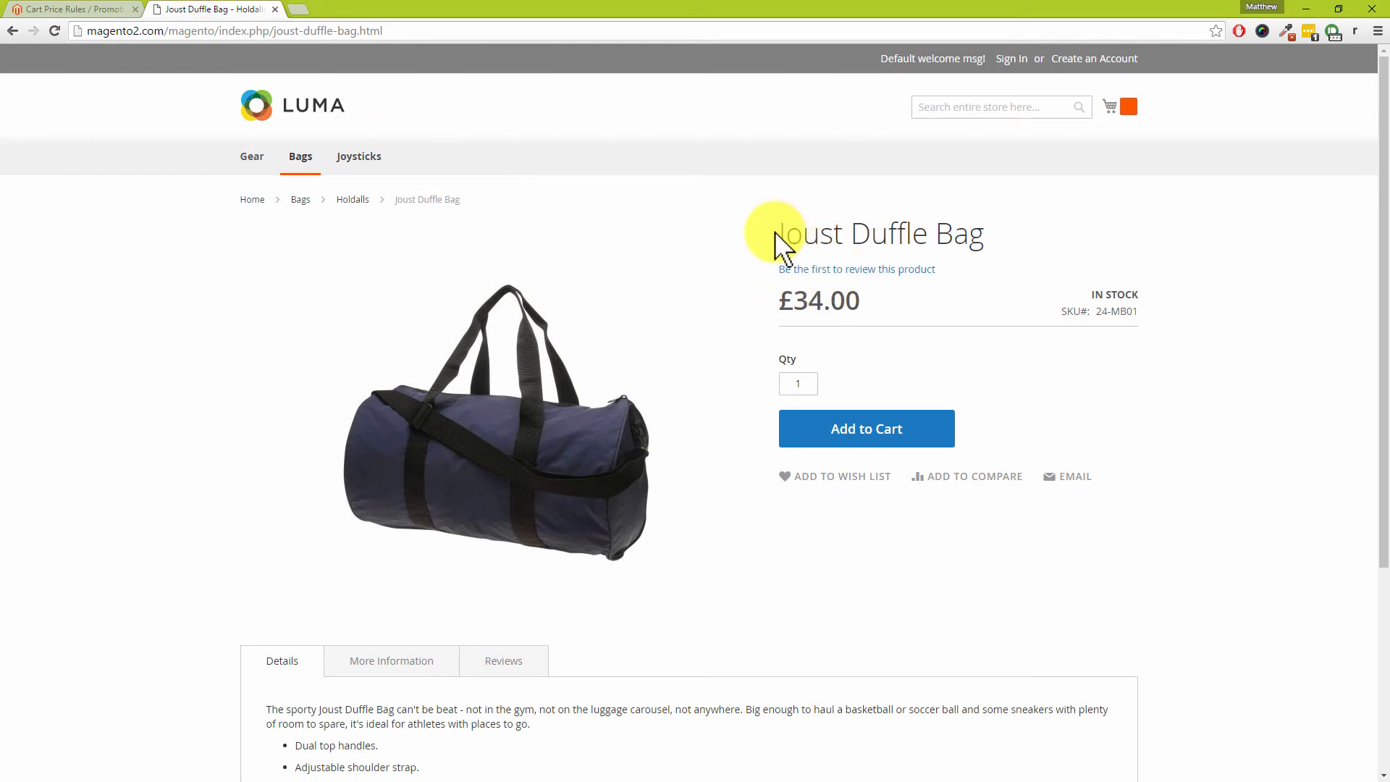
left_click(884, 437)
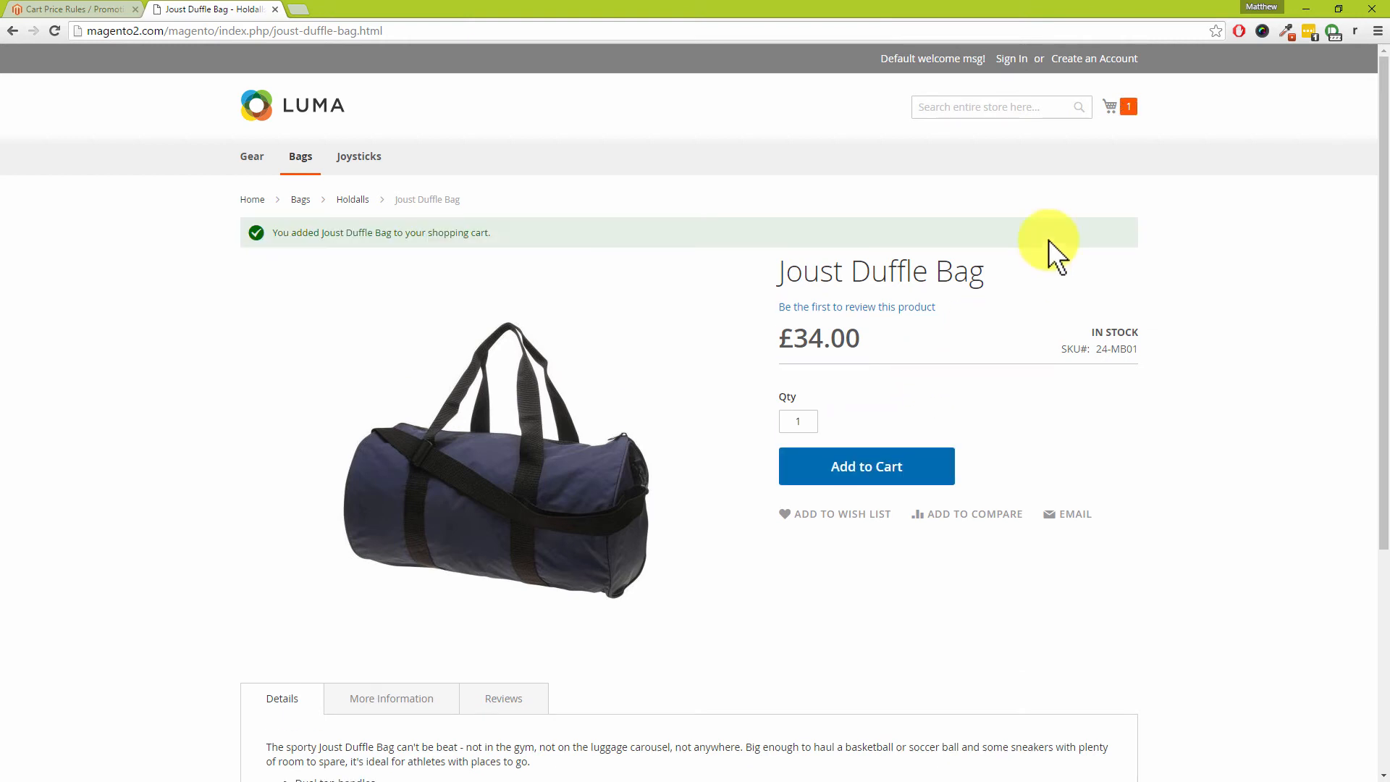
left_click(1126, 109)
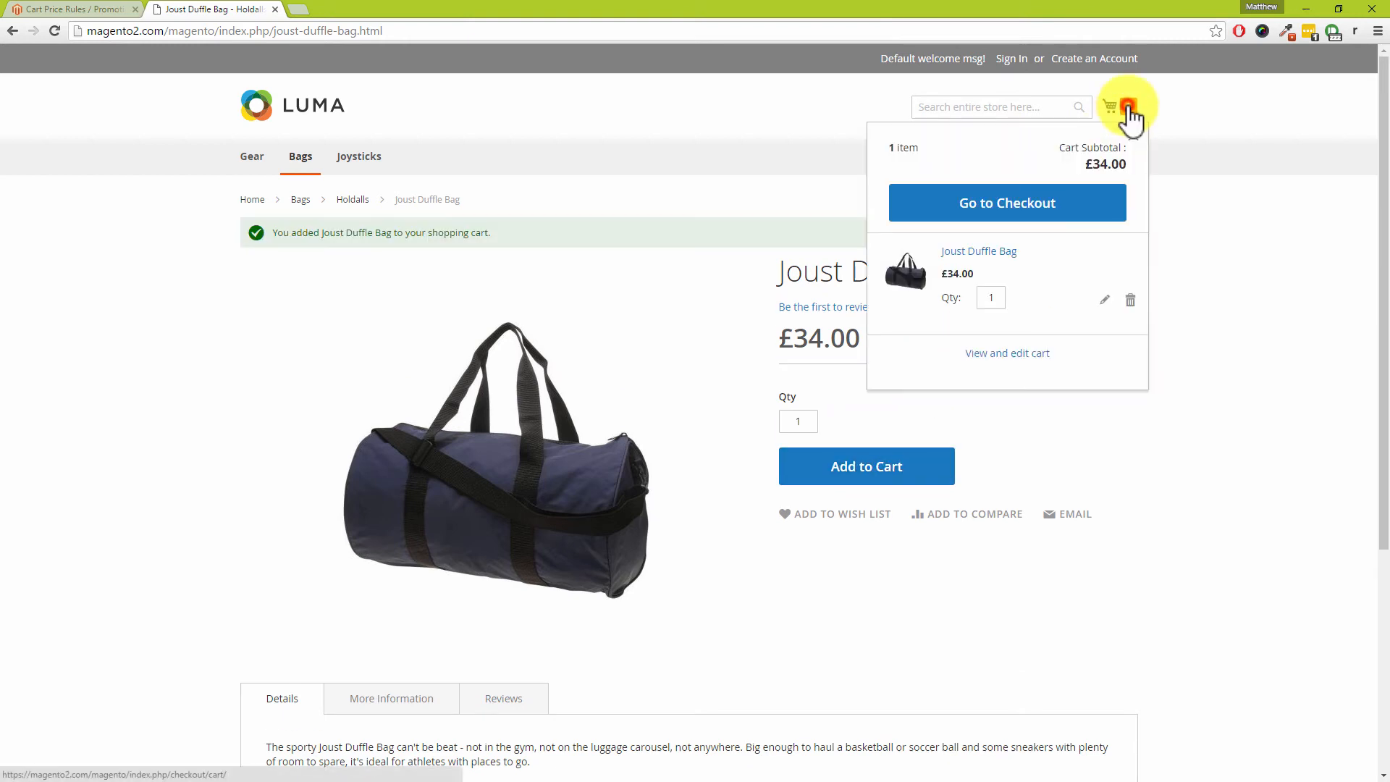
left_click(1015, 354)
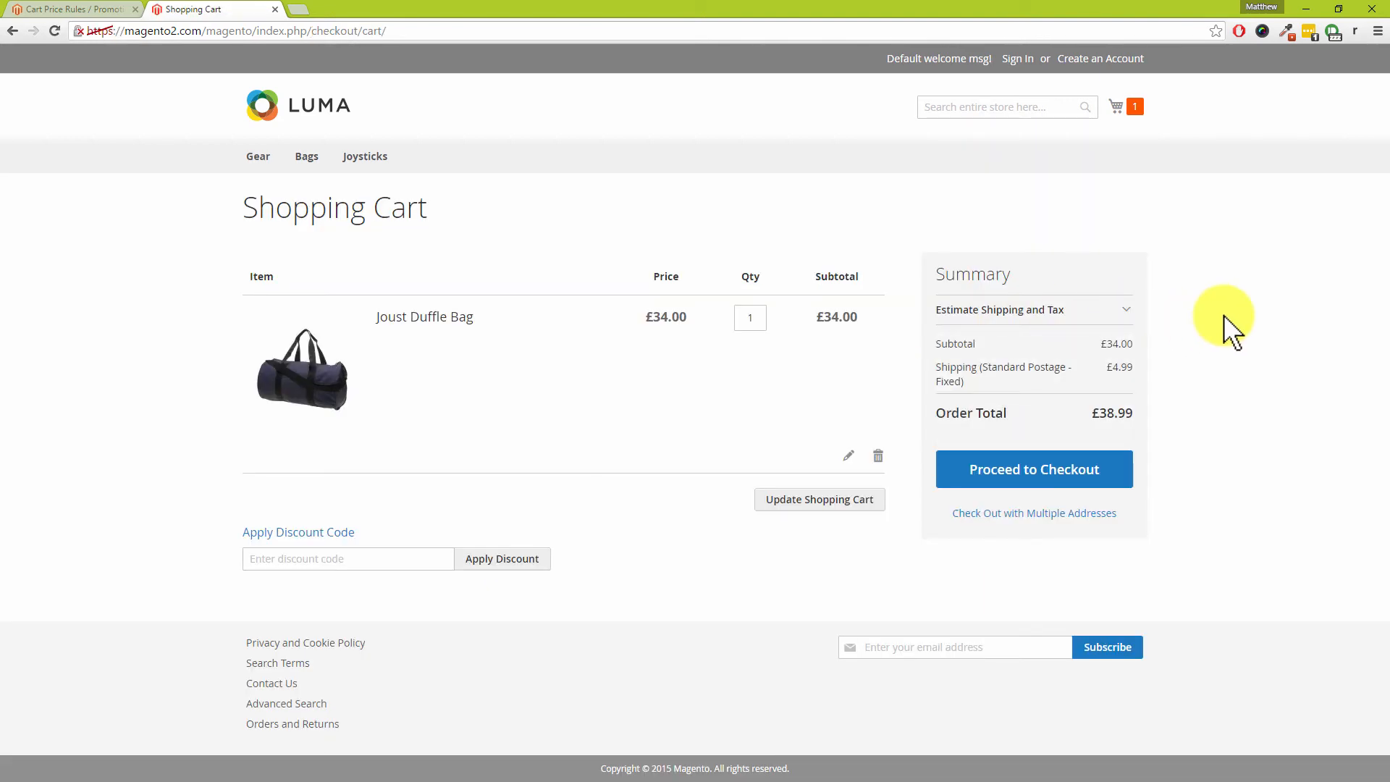
Apply the discount code "freeship" to the shopping cart.
left_click(360, 558)
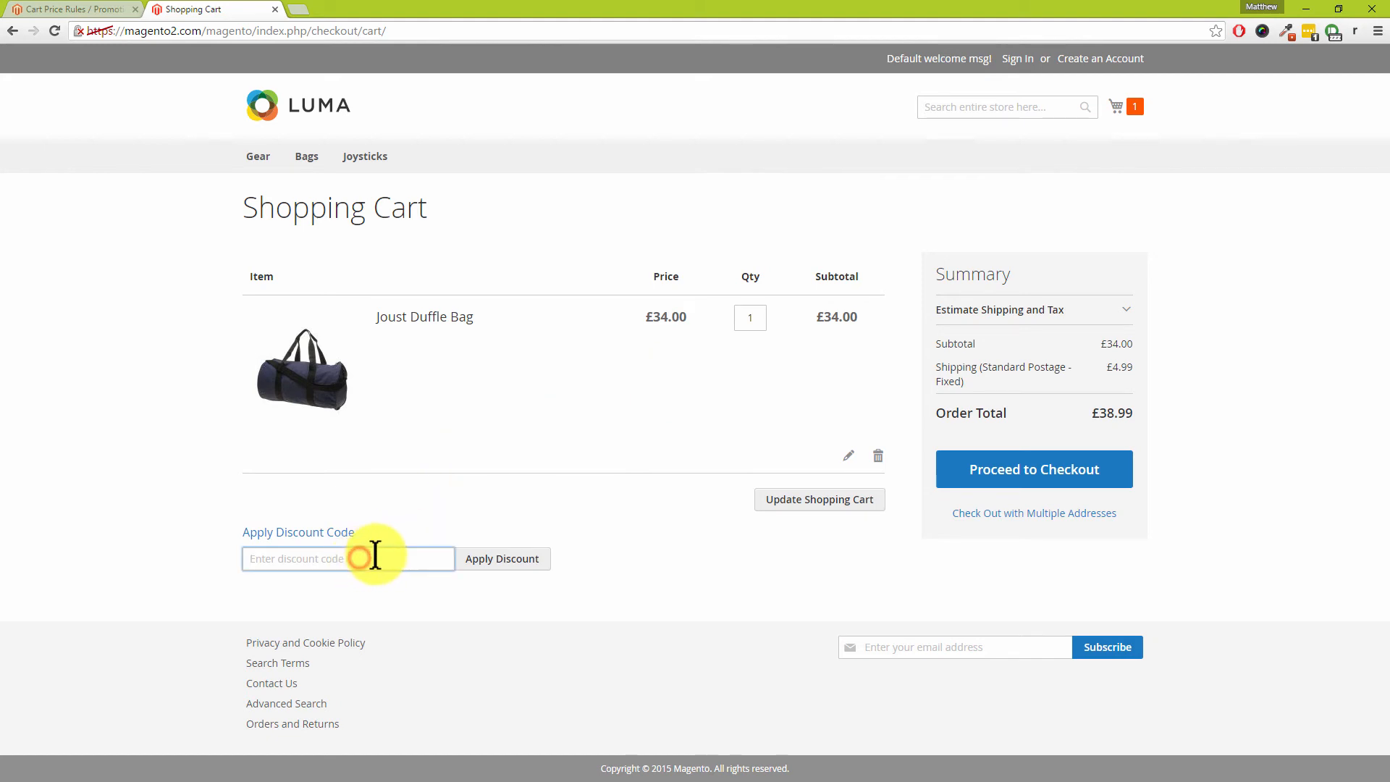
type("freeship")
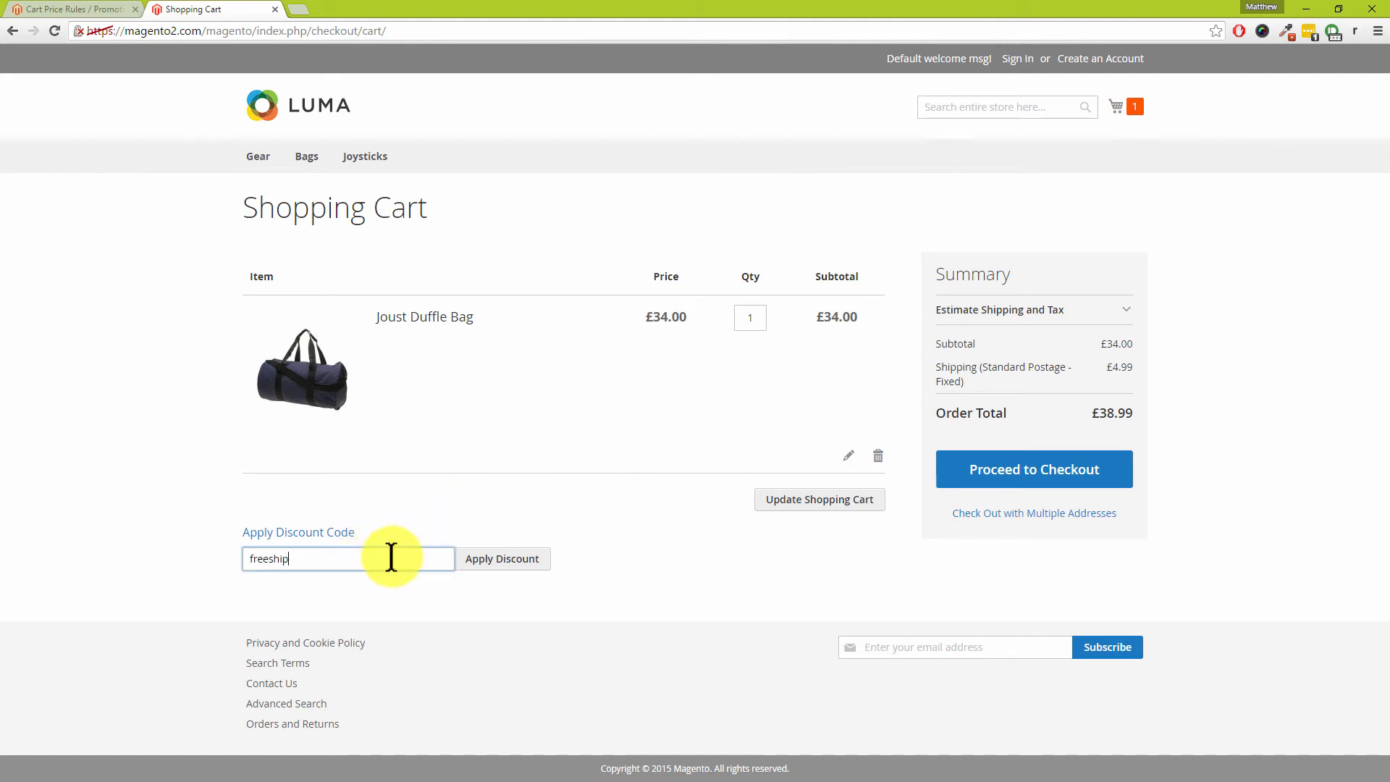
left_click(497, 559)
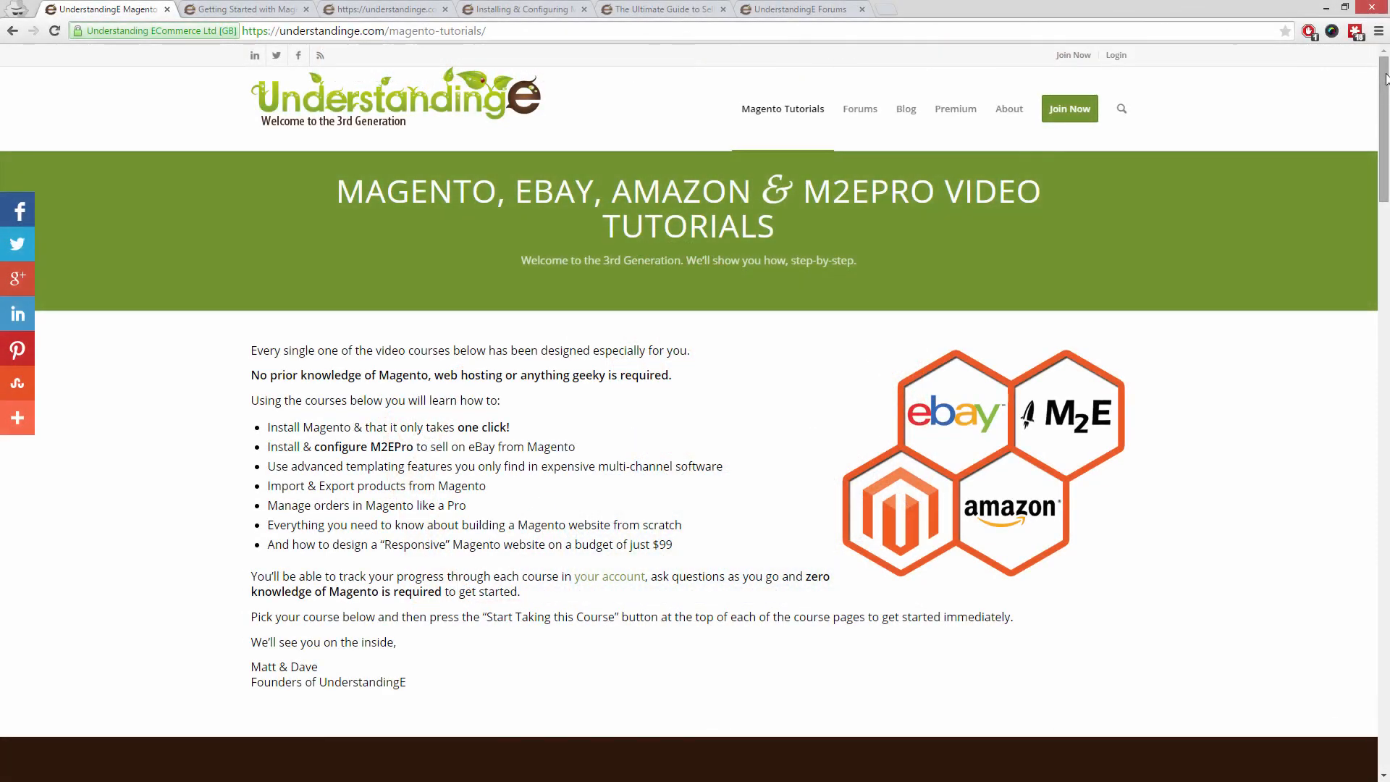
left_click_drag(1385, 78, 1386, 429)
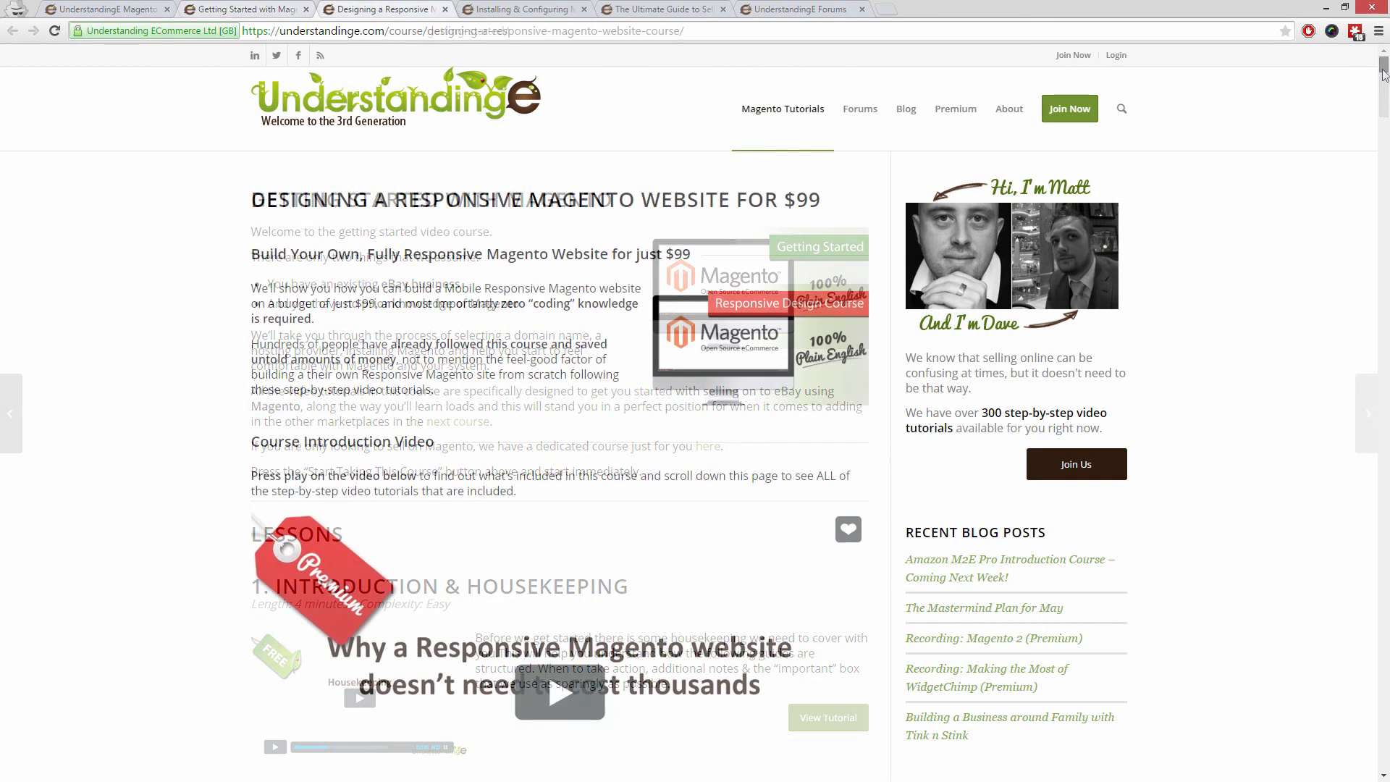
left_click_drag(1384, 62, 1385, 96)
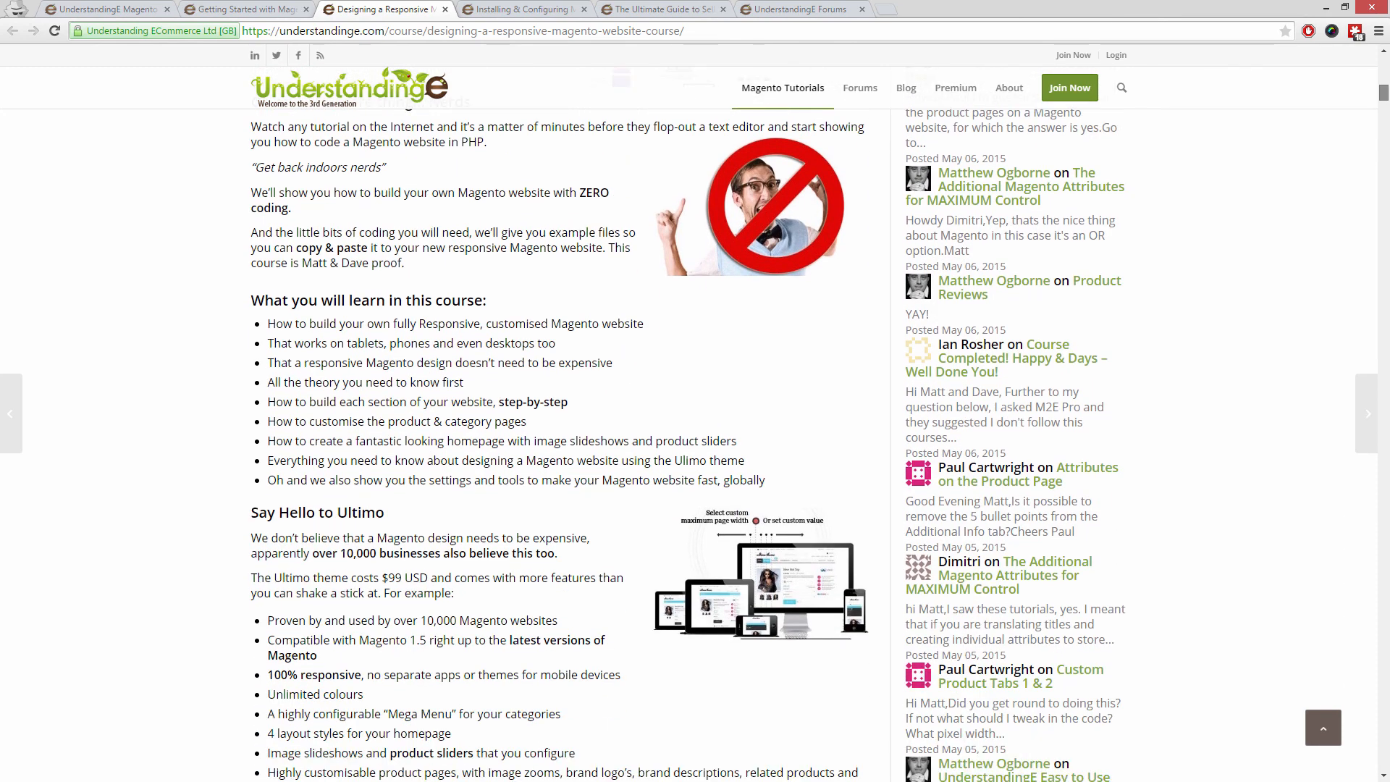